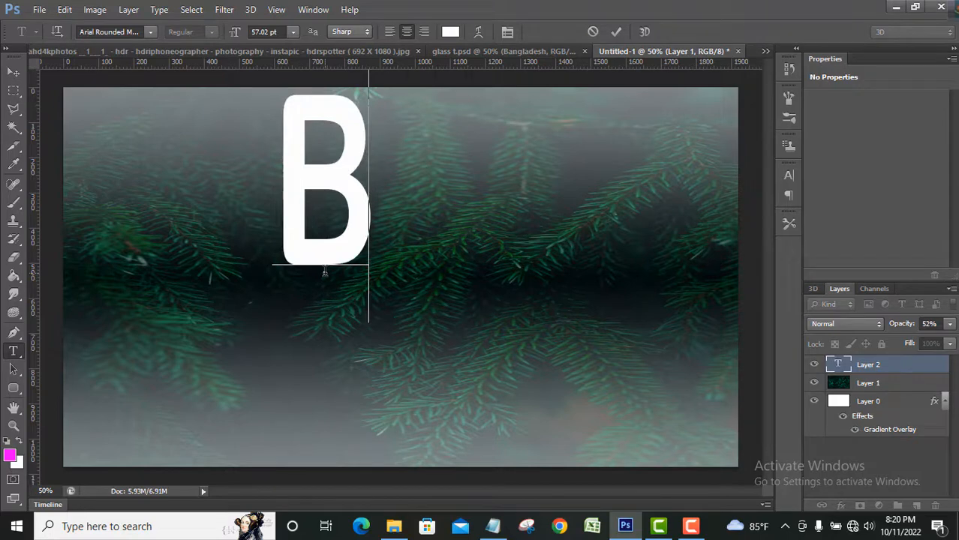
- Complete the white text as "Bangladesh" and commit the type layer
type("a")
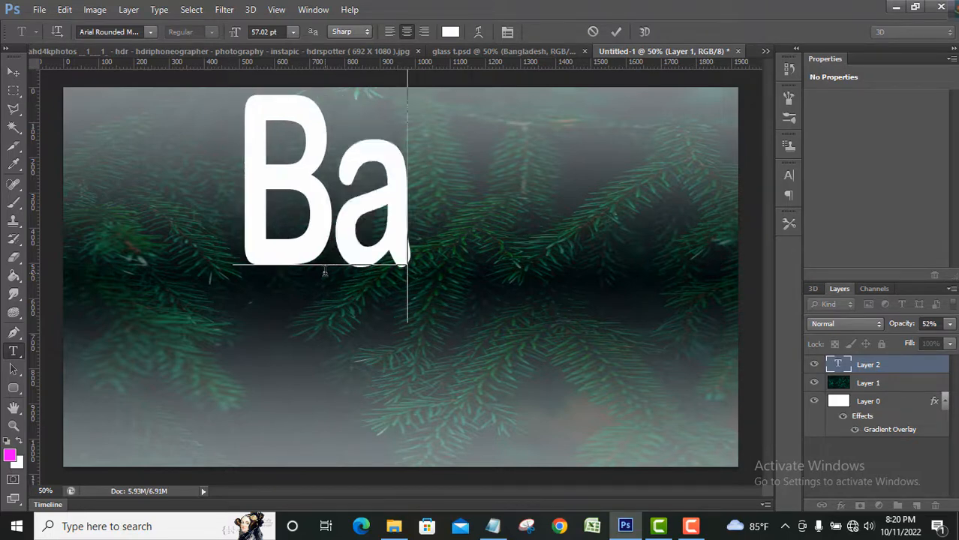
type("ng")
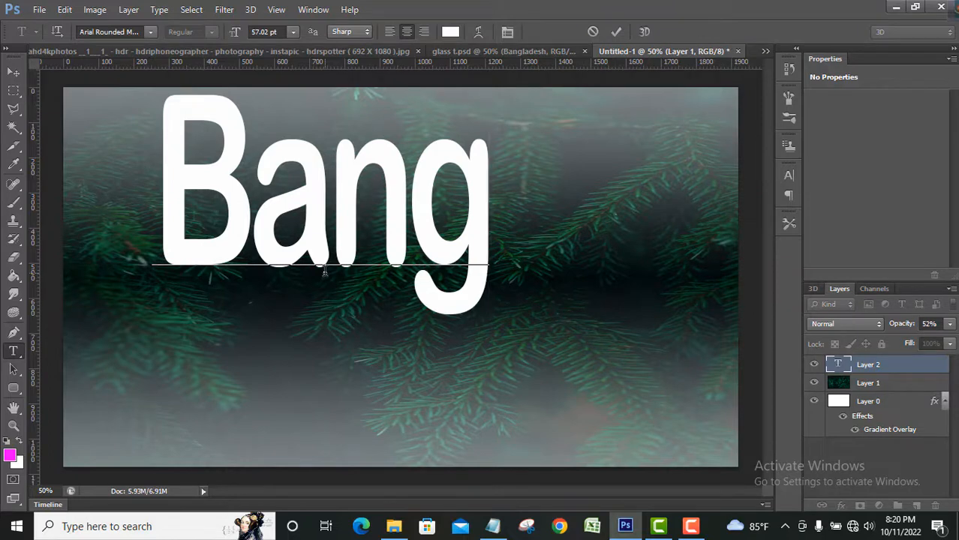
type("la")
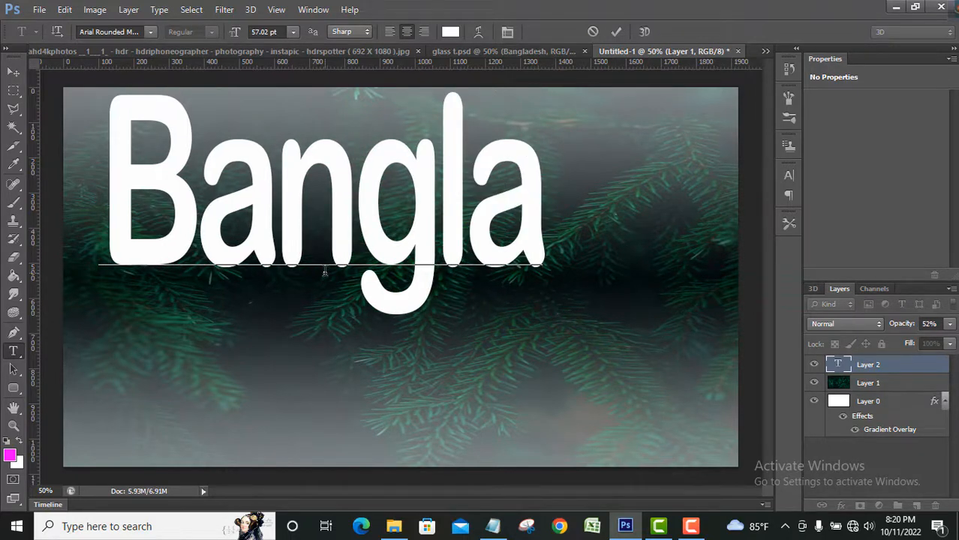
type("desh")
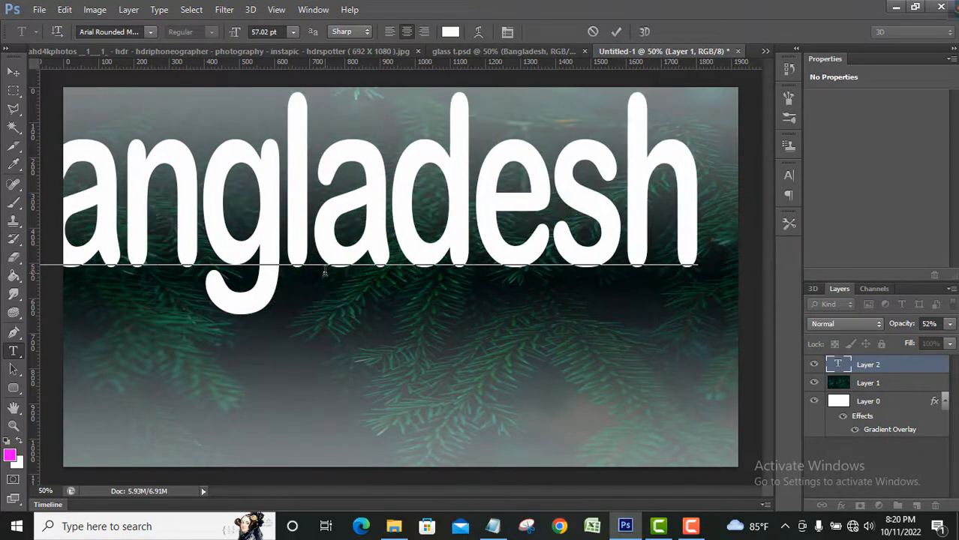
left_click(612, 34)
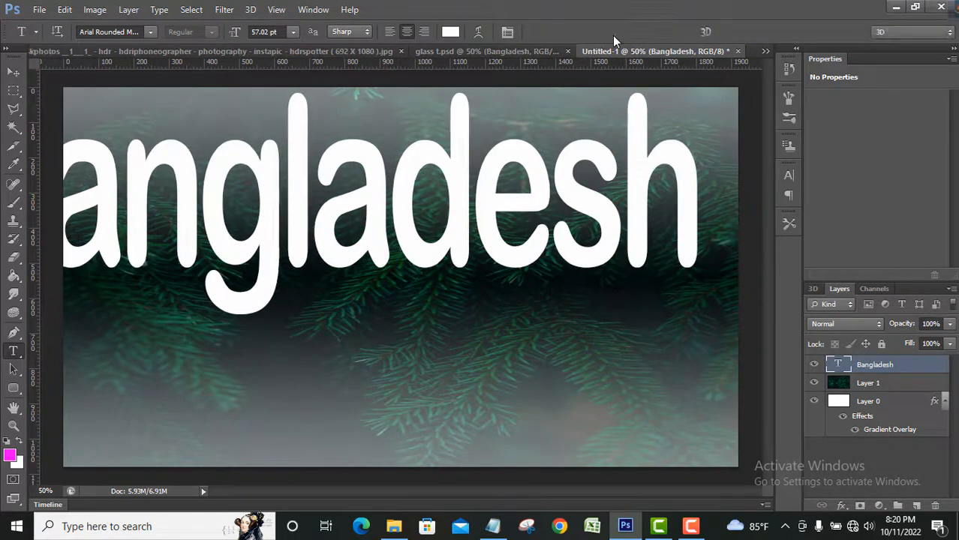
- Move the Bangladesh text to the canvas centre and scale it to about 88.6% width and 90% height, fitting within the canvas
left_click(13, 71)
left_click_drag(228, 200, 285, 237)
left_click_drag(750, 246, 689, 249)
left_click_drag(427, 267, 479, 296)
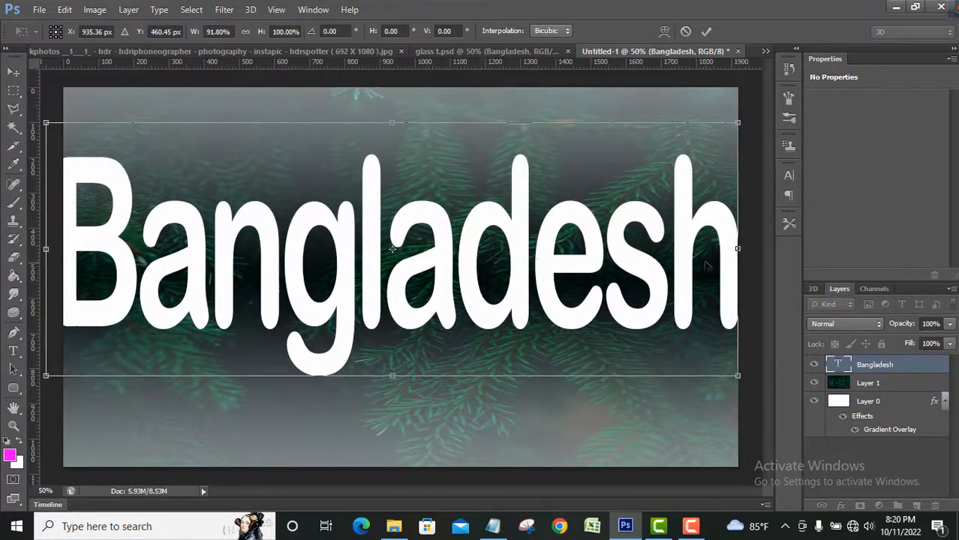
left_click_drag(733, 249, 706, 247)
left_click_drag(614, 274, 636, 279)
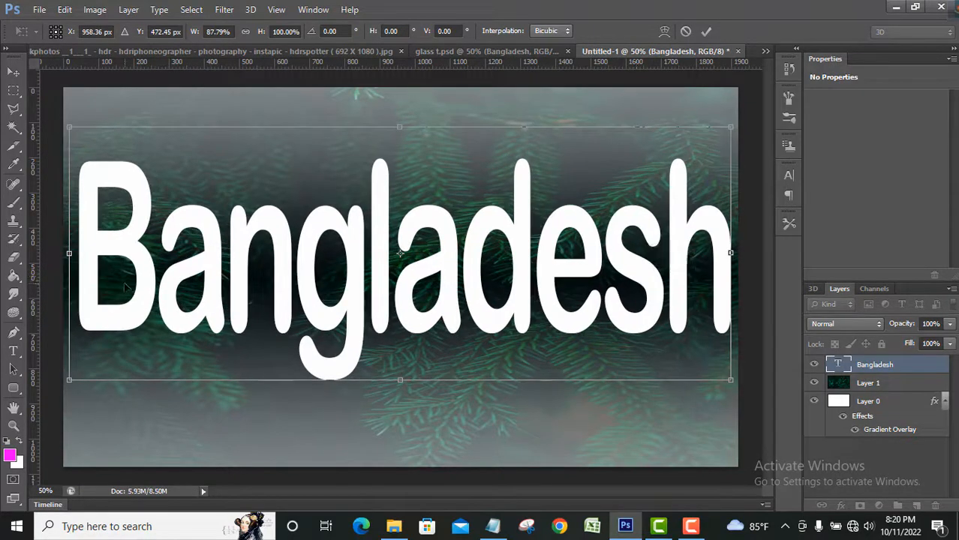
left_click_drag(68, 254, 63, 253)
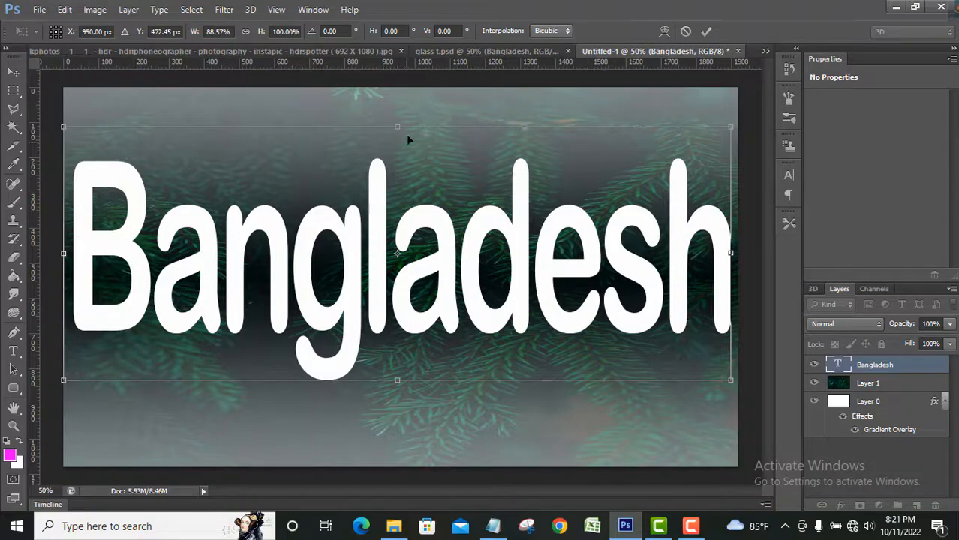
left_click_drag(399, 127, 397, 152)
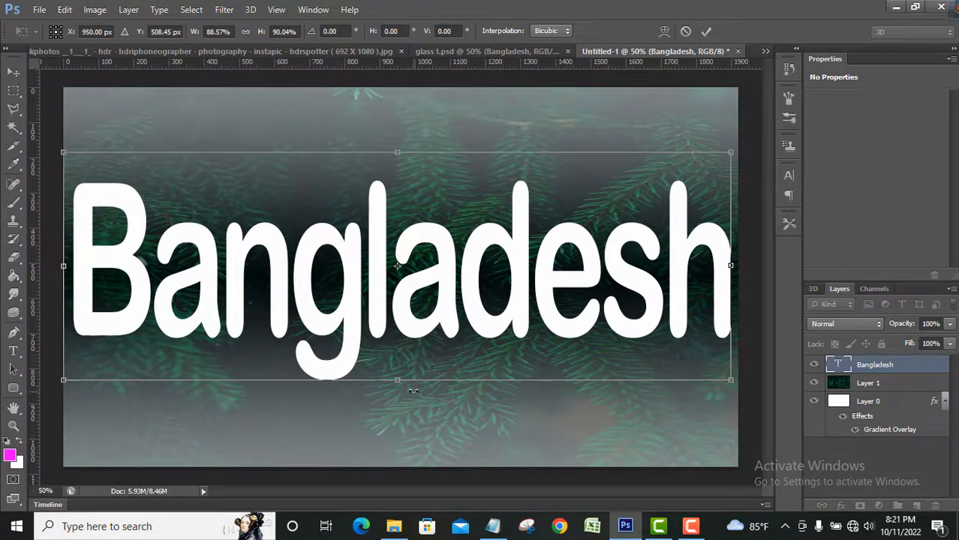
left_click(706, 31)
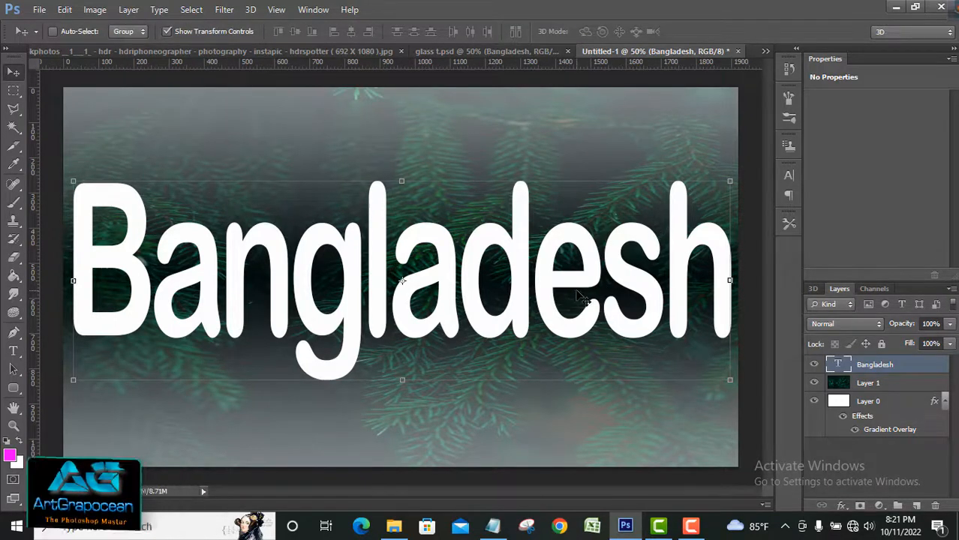
- Duplicate the Bangladesh text layer as "Bangladesh copy" in the same document
right_click(896, 364)
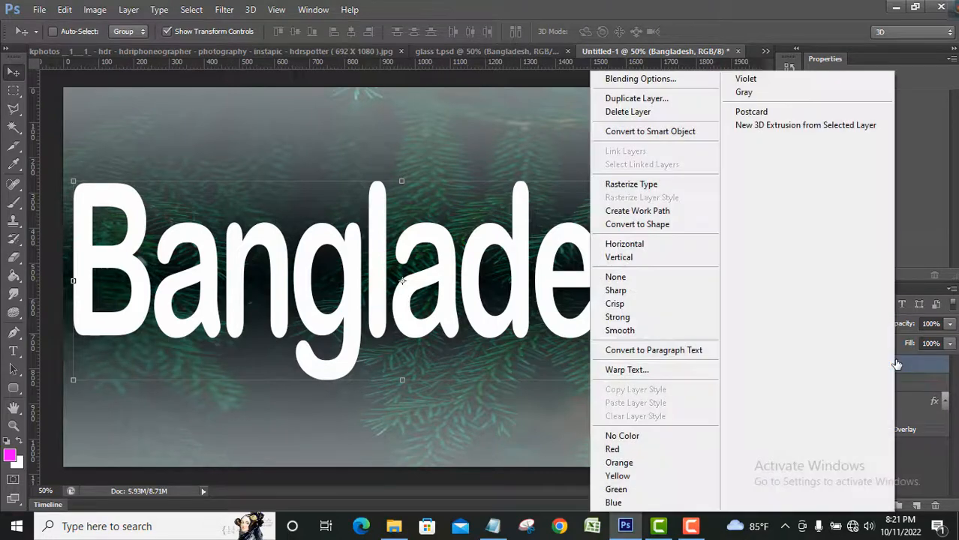
left_click(670, 103)
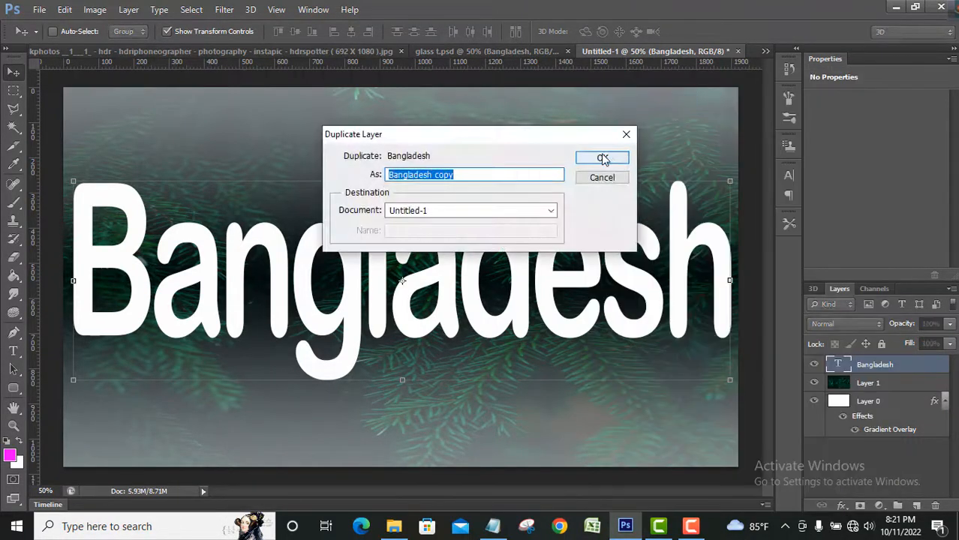
left_click(609, 159)
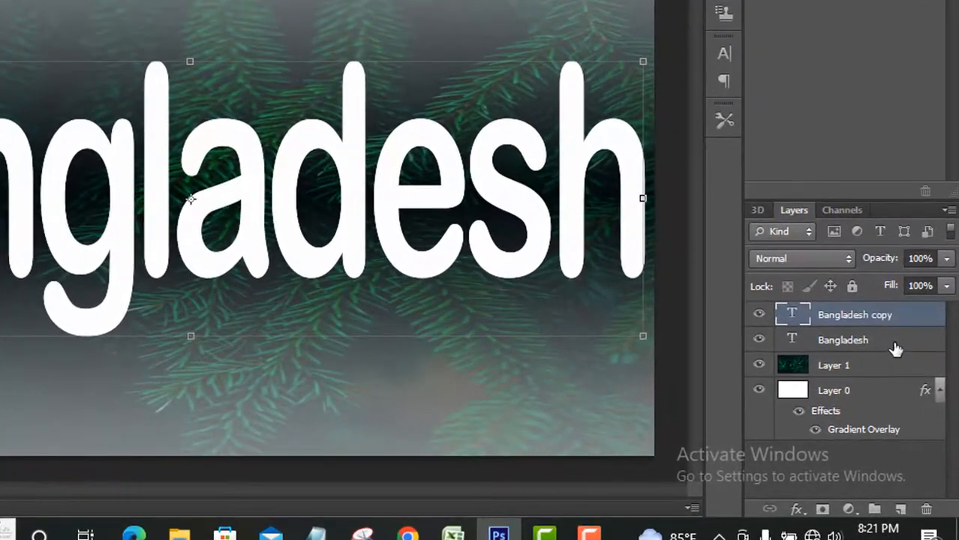
- Hide the Bangladesh copy layer and set the original Bangladesh layer's fill to 0%
left_click(876, 346)
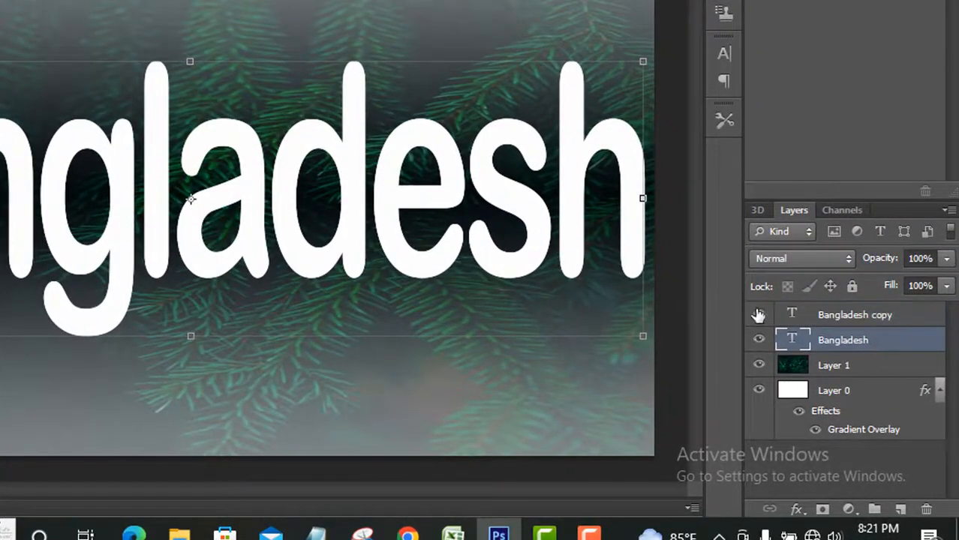
left_click(828, 316)
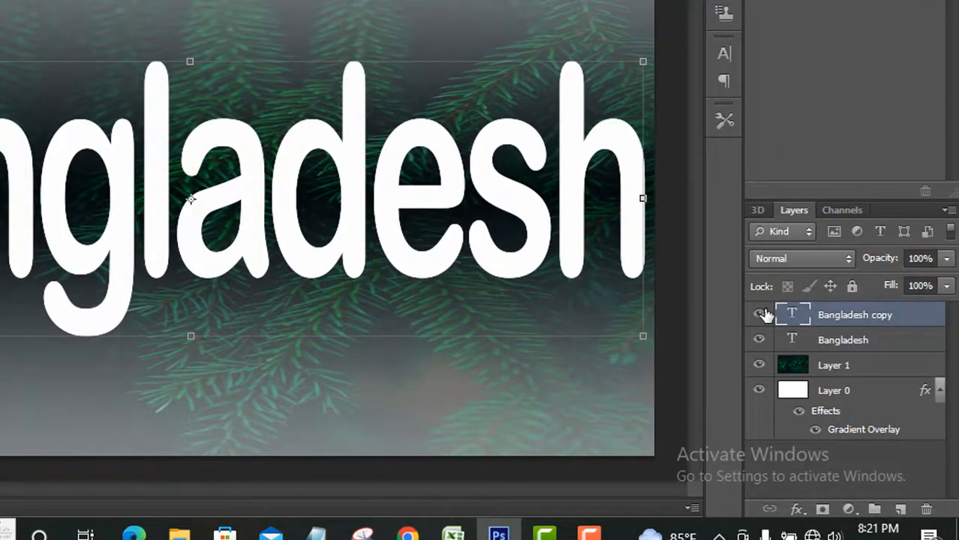
left_click(760, 314)
left_click(859, 339)
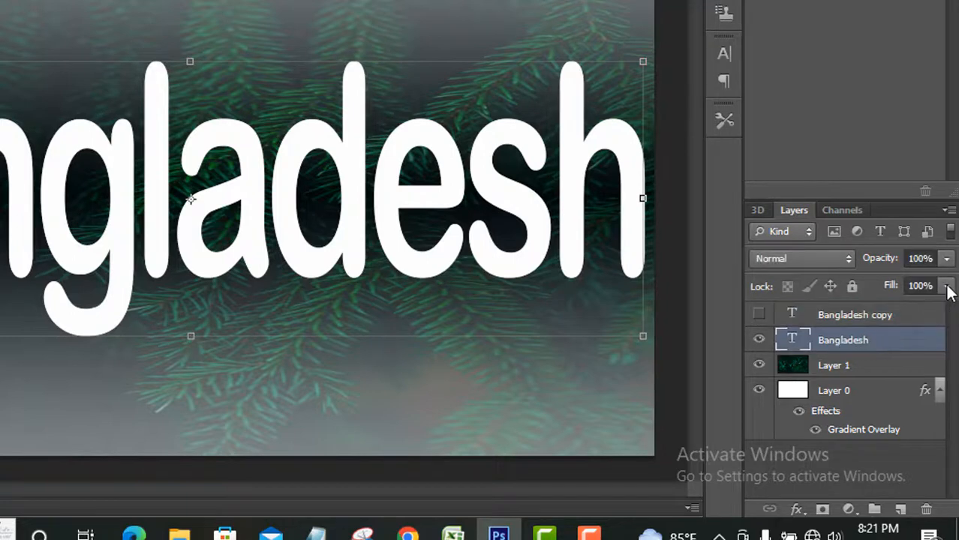
left_click(947, 286)
left_click_drag(947, 313, 837, 314)
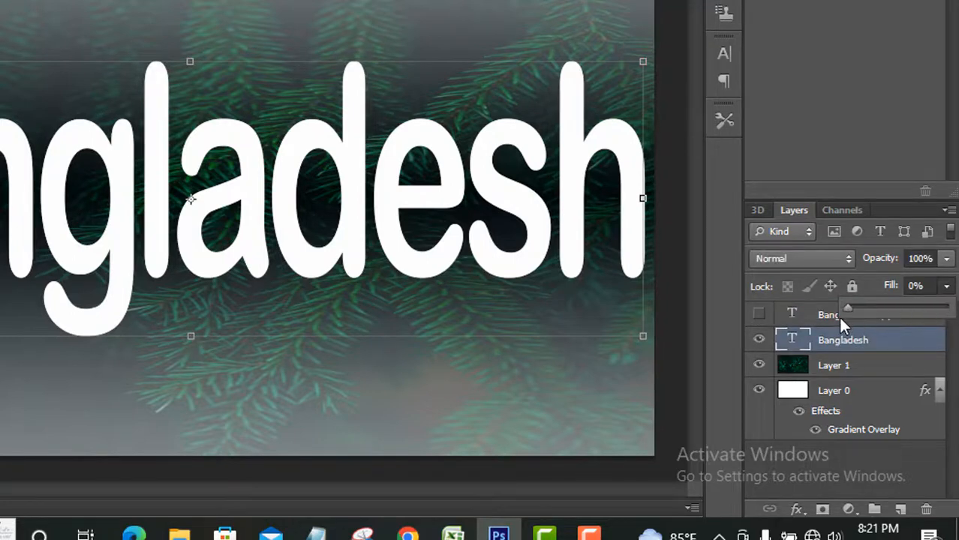
left_click(872, 342)
- Show the Bangladesh copy layer and set its fill to 0%
left_click(881, 314)
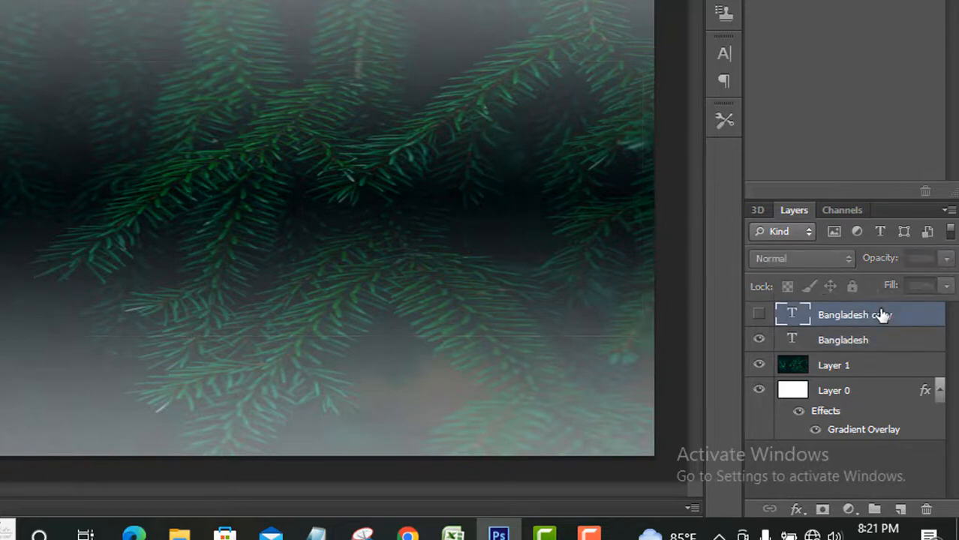
left_click(759, 314)
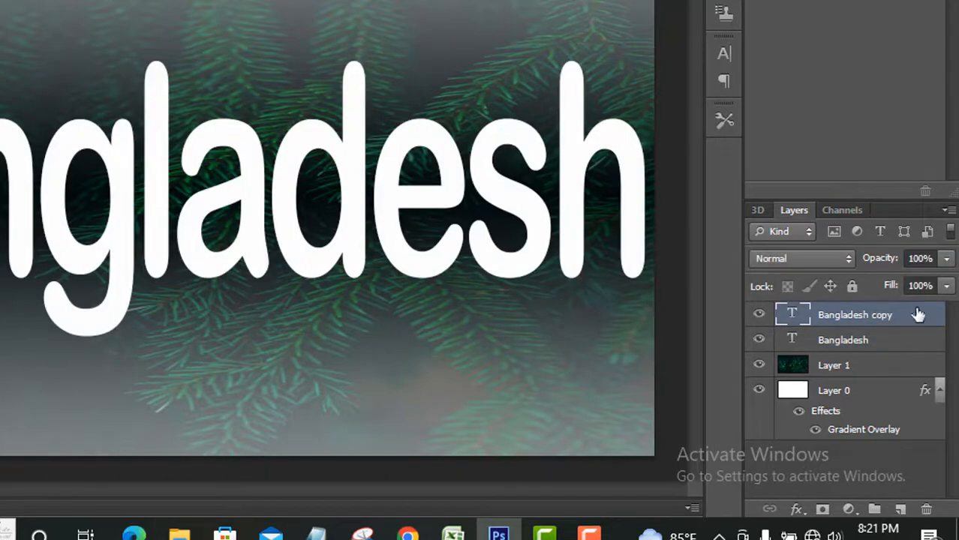
left_click(947, 286)
left_click_drag(946, 306, 846, 313)
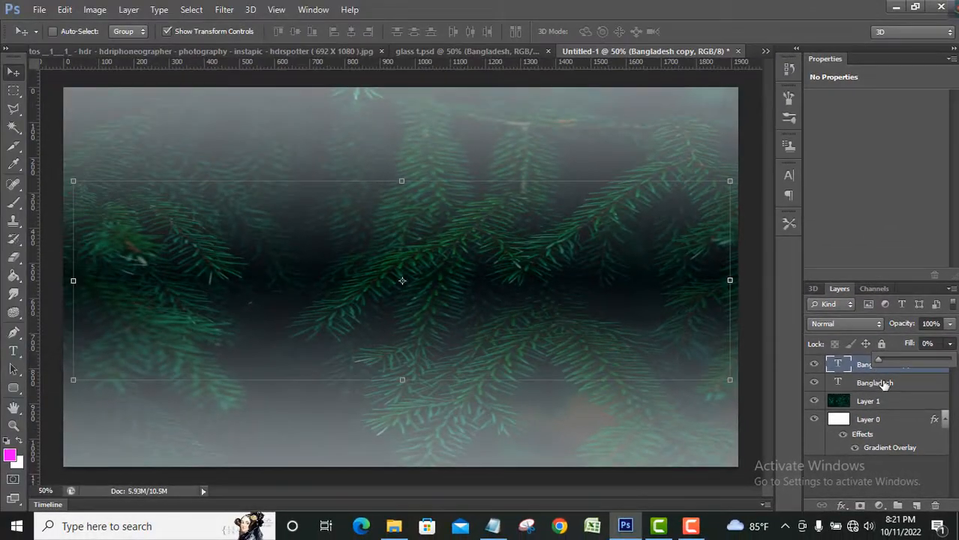
left_click(854, 342)
- Add a Stroke layer style to the original Bangladesh layer and set the stroke colour to white
left_click(884, 385)
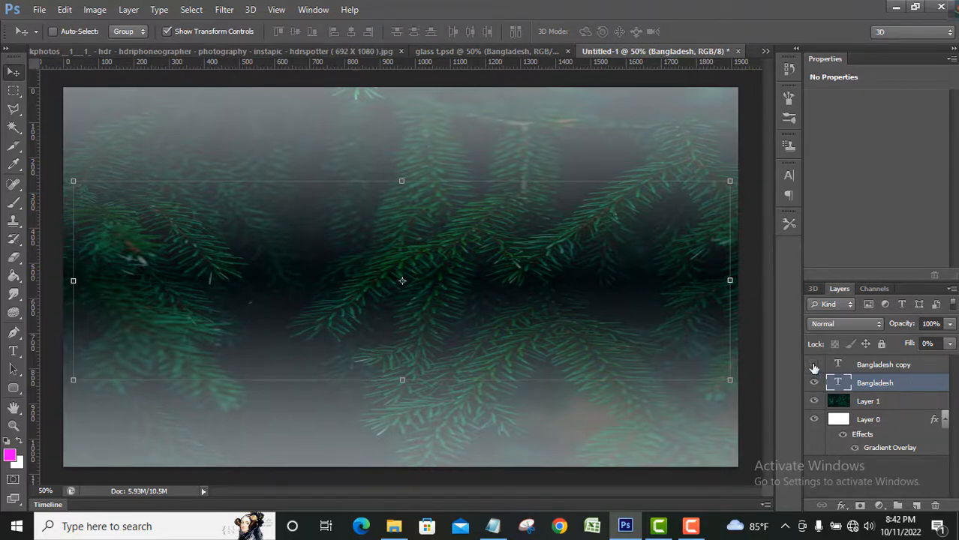
left_click(841, 506)
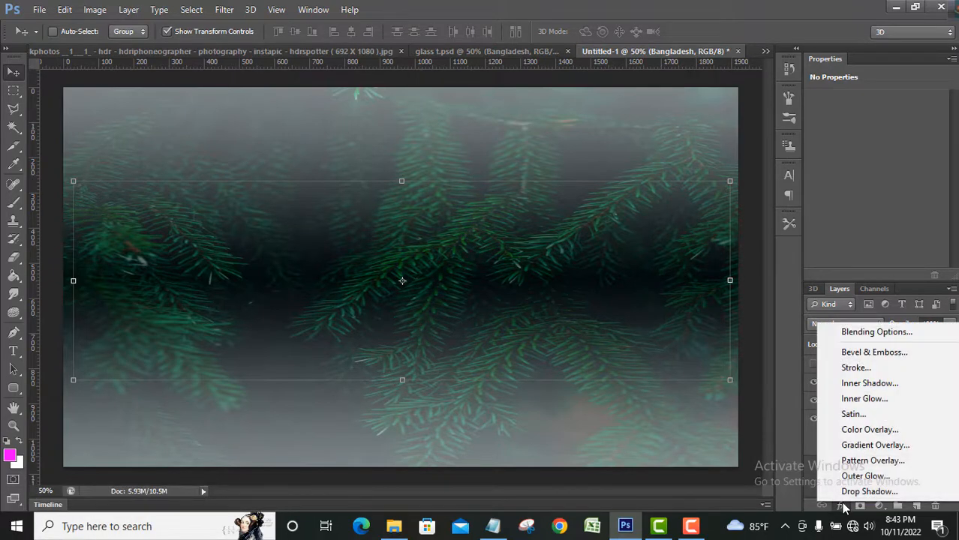
left_click(865, 333)
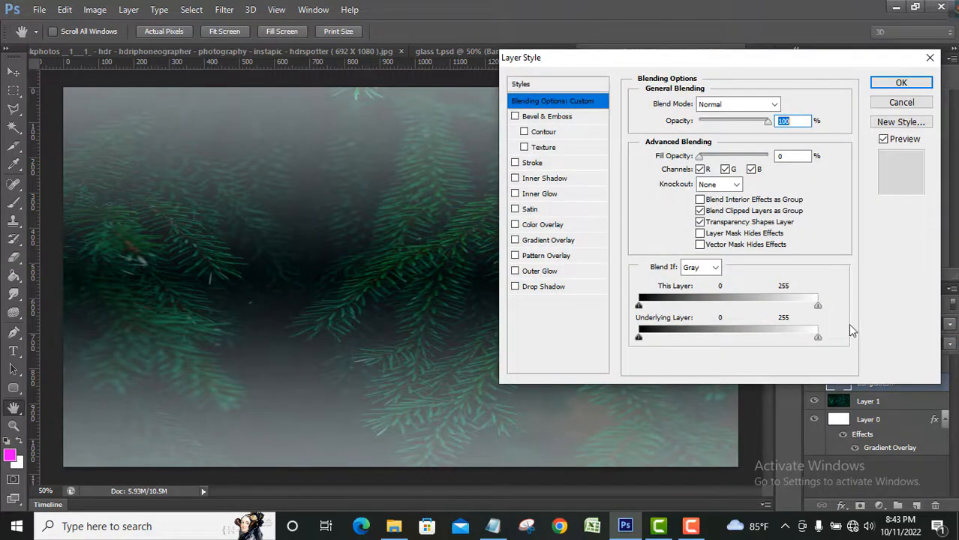
left_click(533, 163)
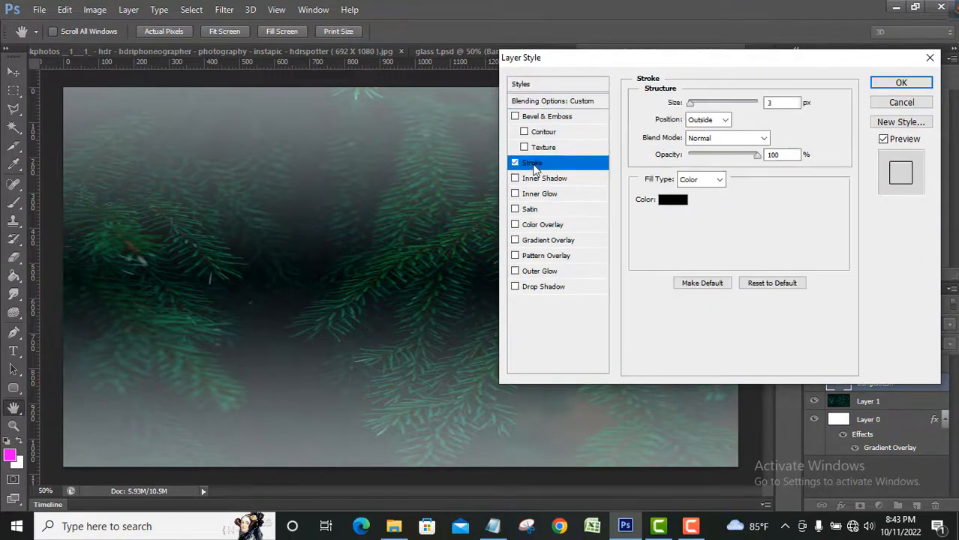
left_click(672, 203)
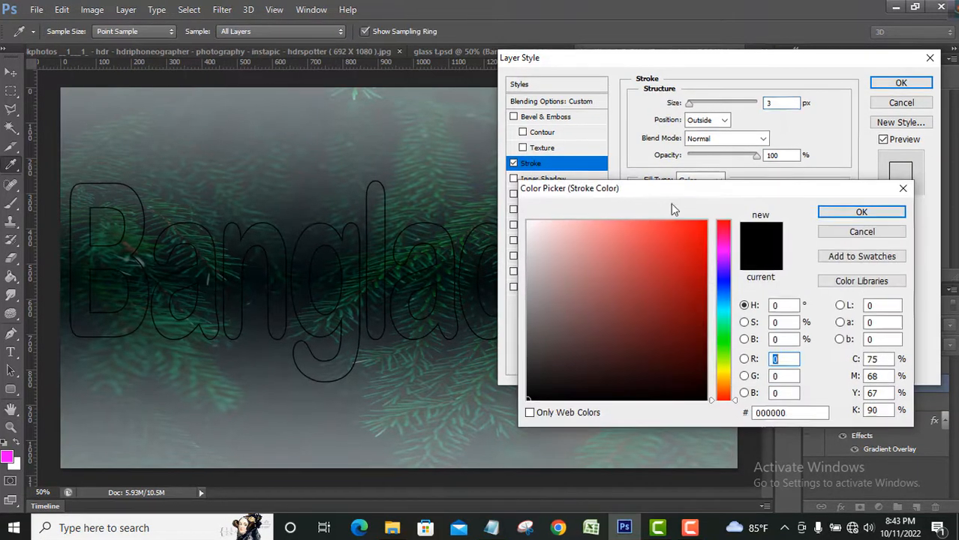
left_click(542, 231)
left_click(377, 301)
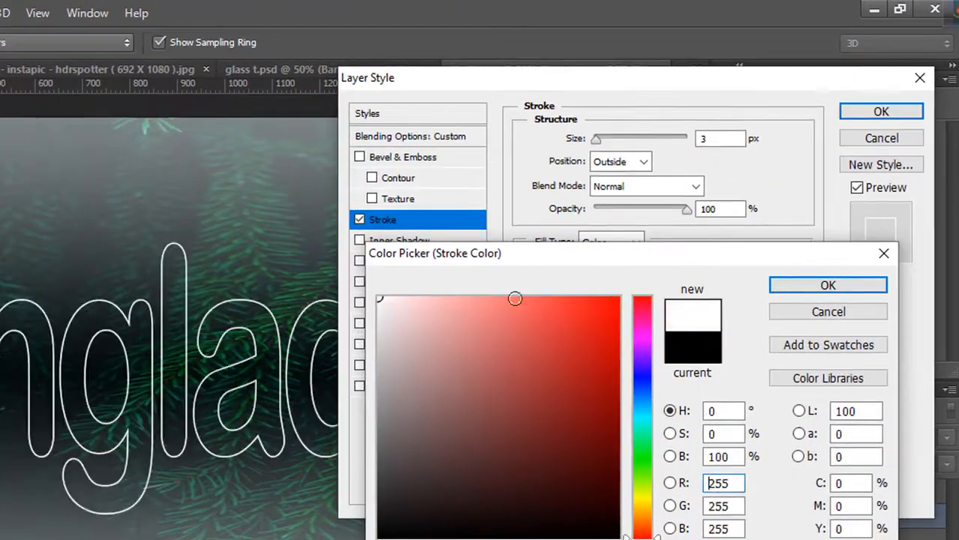
left_click(825, 287)
- Set the stroke's opacity to 39% and its size to 1 px
left_click(687, 211)
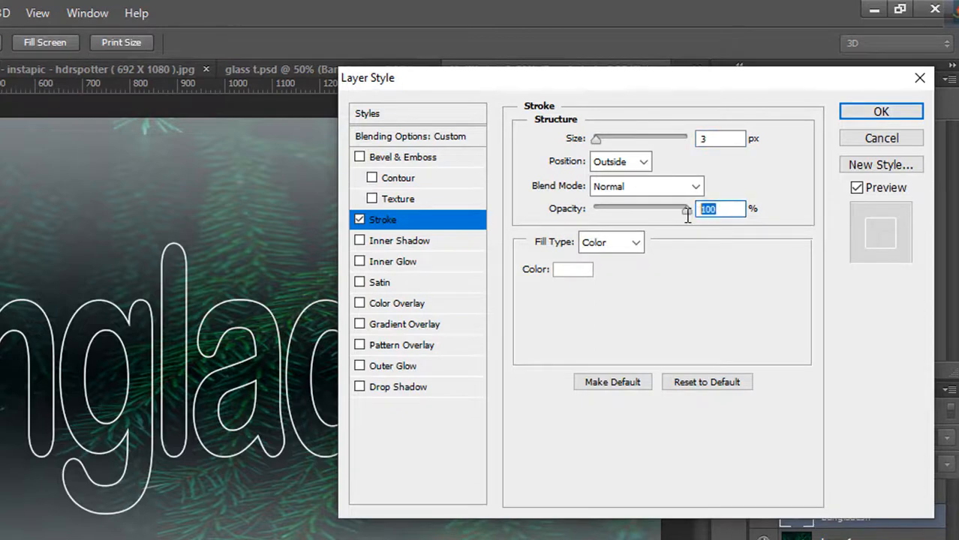
type("39")
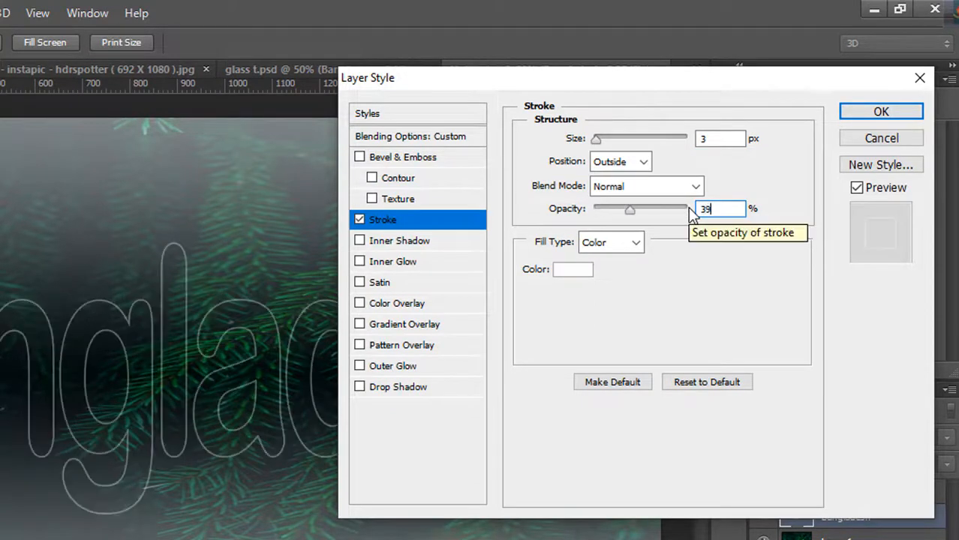
left_click(702, 256)
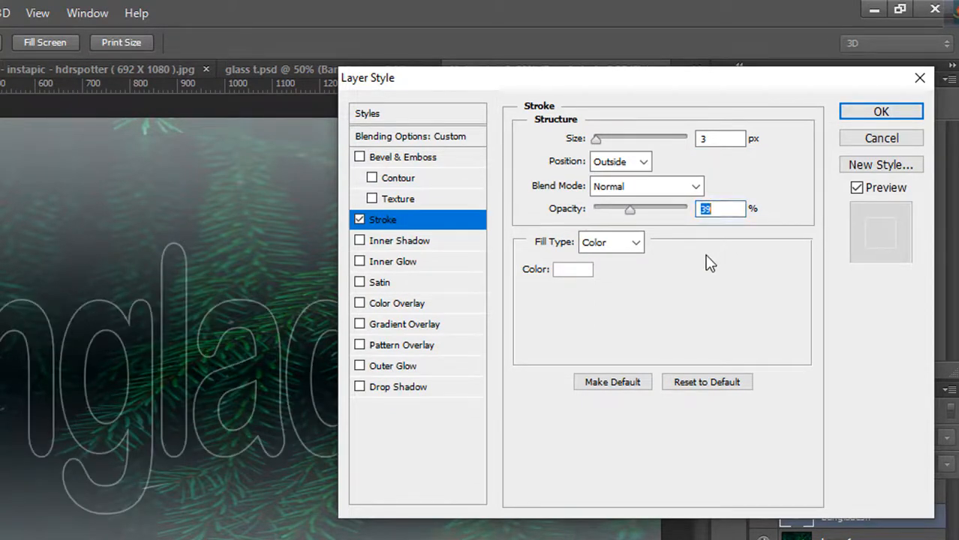
double_click(704, 139)
type("1")
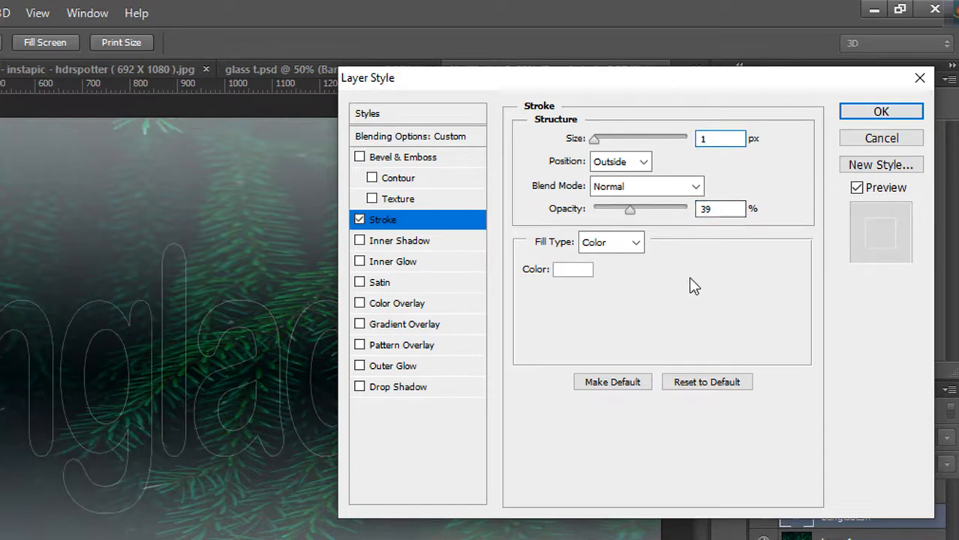
- Enable Bevel & Emboss on the Bangladesh layer with size 70 px and soften 9 px
left_click(390, 158)
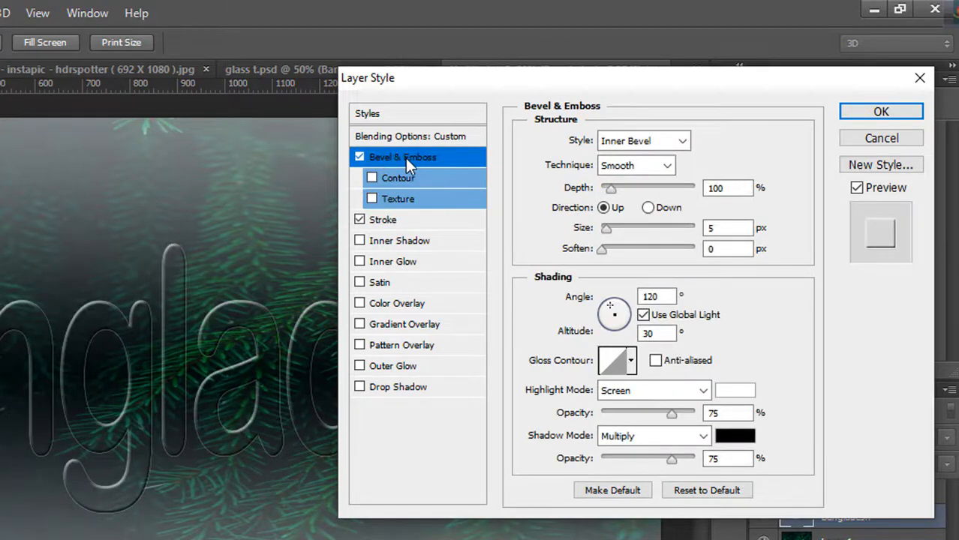
left_click_drag(721, 235, 703, 237)
type("70")
left_click(712, 249)
left_click_drag(712, 250, 692, 257)
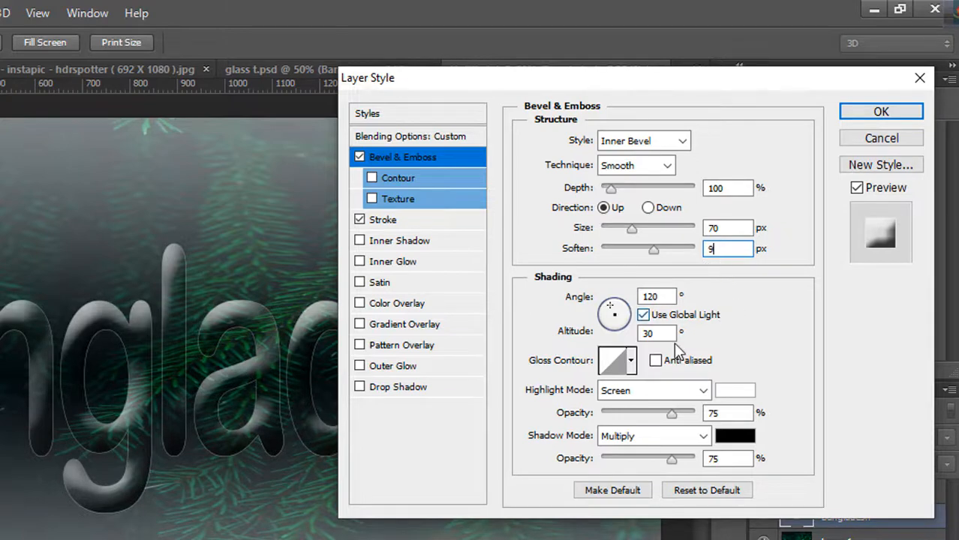
- Set the gloss contour of the Bangladesh layer's Bevel & Emboss to the twin-peaked sawtooth preset
left_click(631, 360)
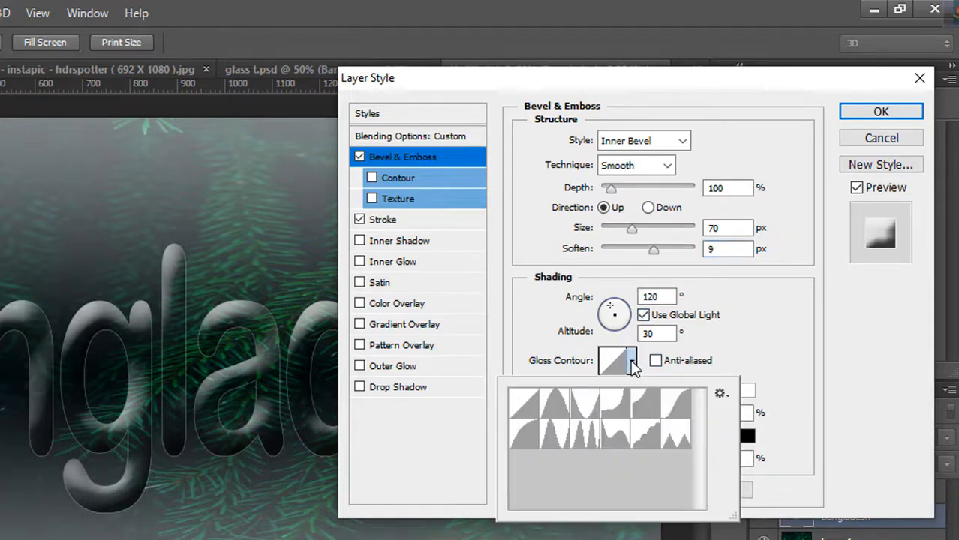
left_click(675, 436)
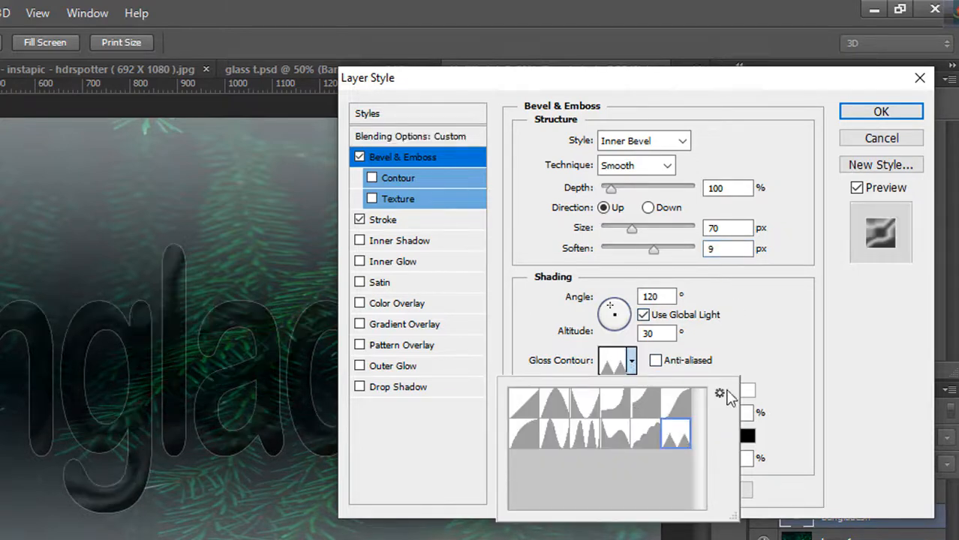
left_click(747, 321)
- Set the bevel's highlight mode to Soft Light and its shadow opacity to 0%
left_click(705, 391)
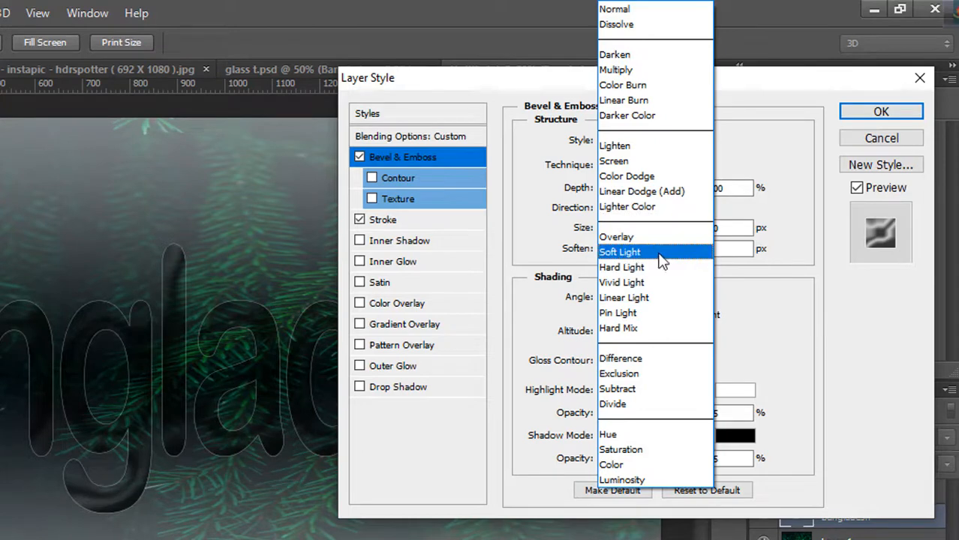
left_click(661, 259)
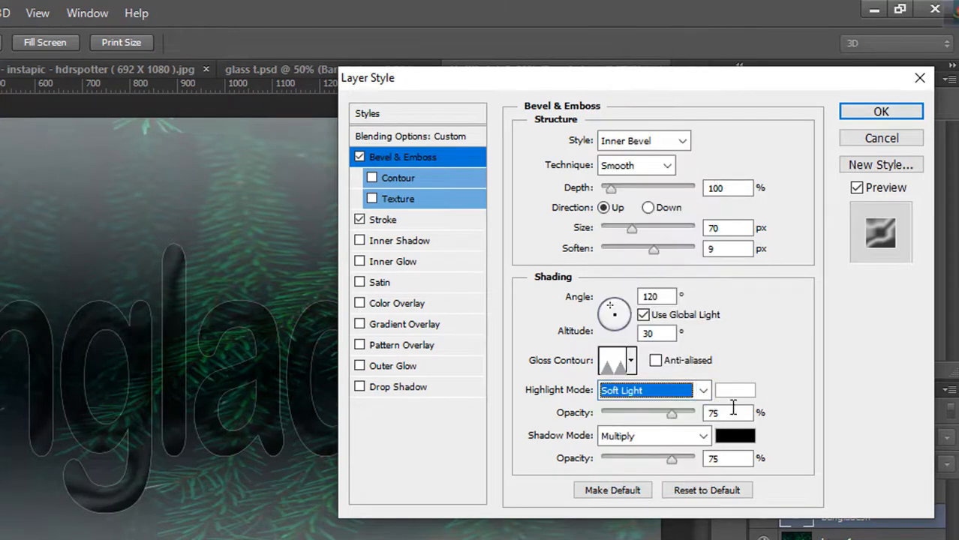
left_click_drag(673, 460, 604, 465)
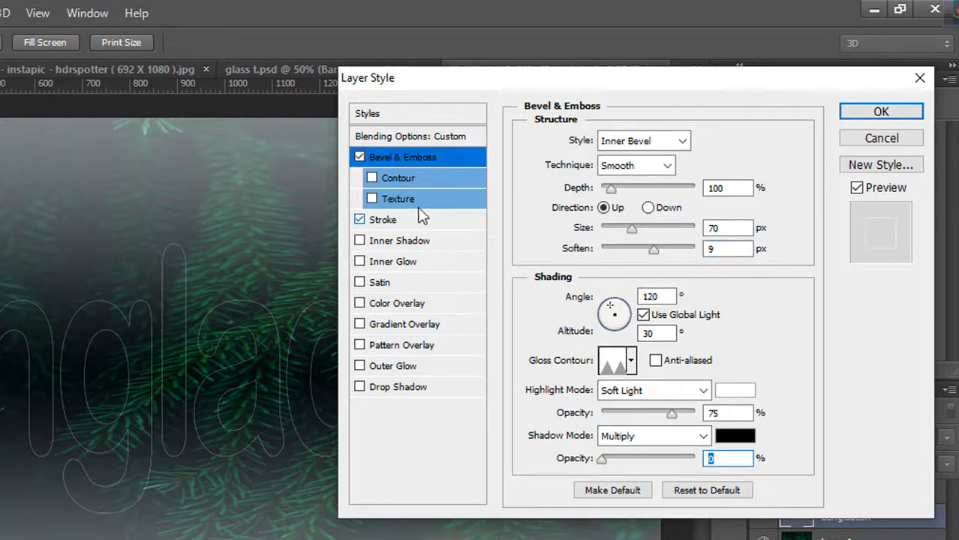
- Enable the bevel's Contour option with the twin-peaked sawtooth preset and a range of 100%
left_click(407, 179)
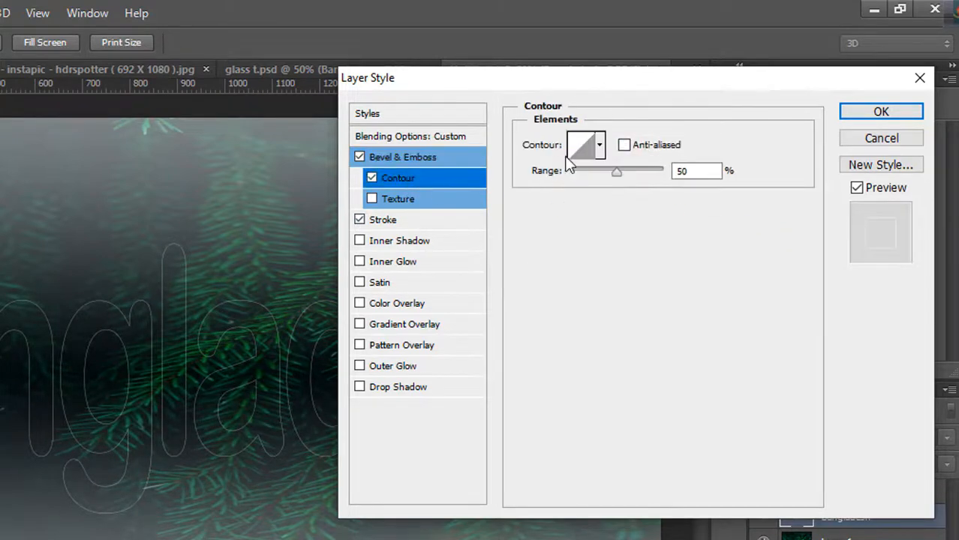
left_click(600, 147)
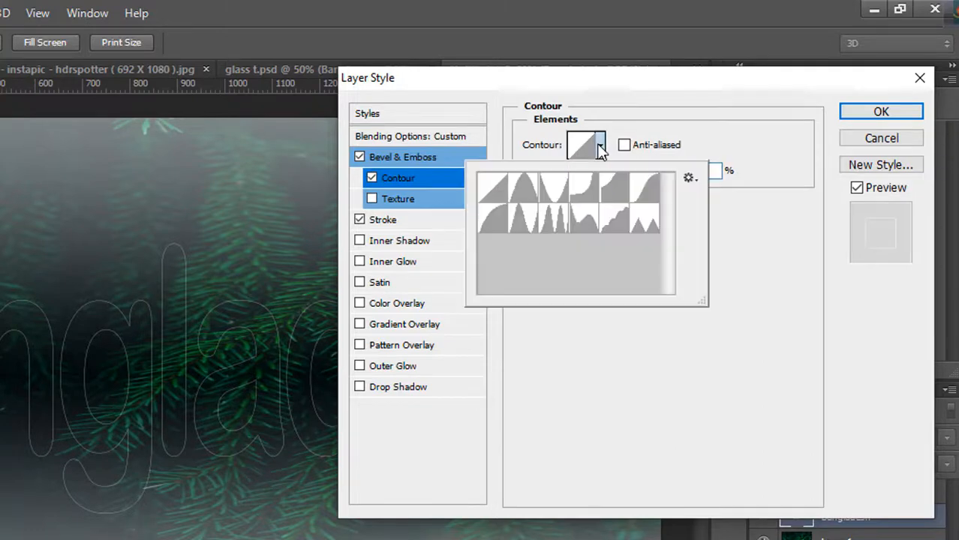
left_click(644, 226)
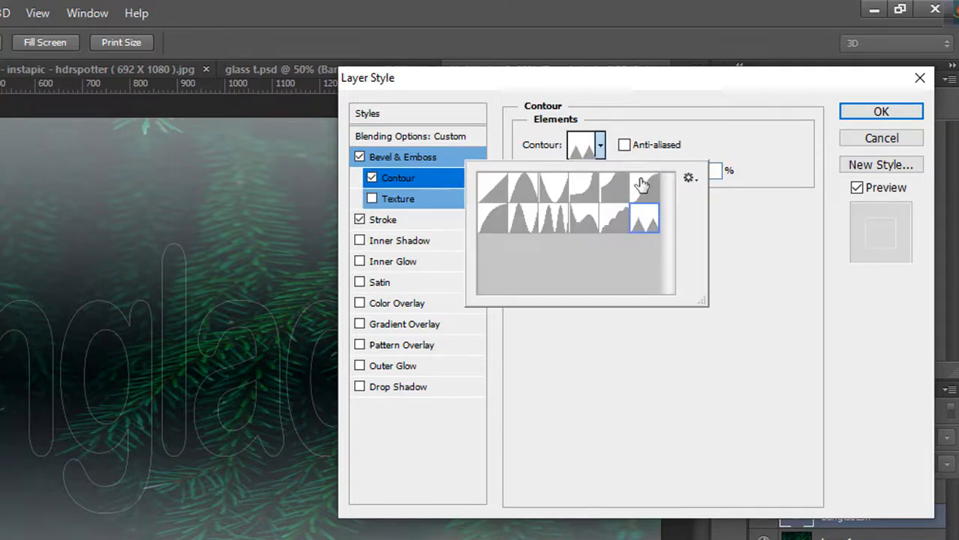
left_click(641, 132)
left_click_drag(617, 171, 677, 175)
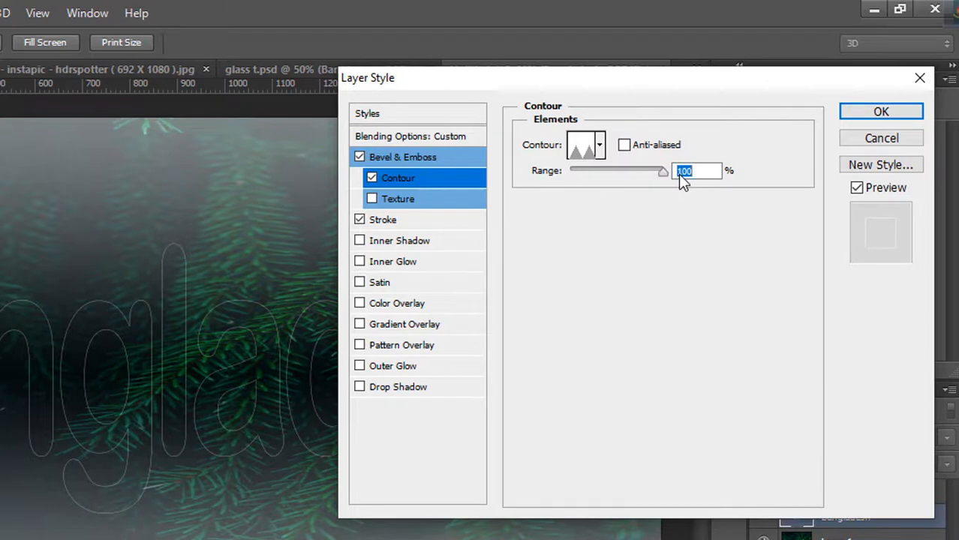
- Add an Inner Glow to the Bangladesh layer with 29% opacity and 26% noise
left_click(403, 264)
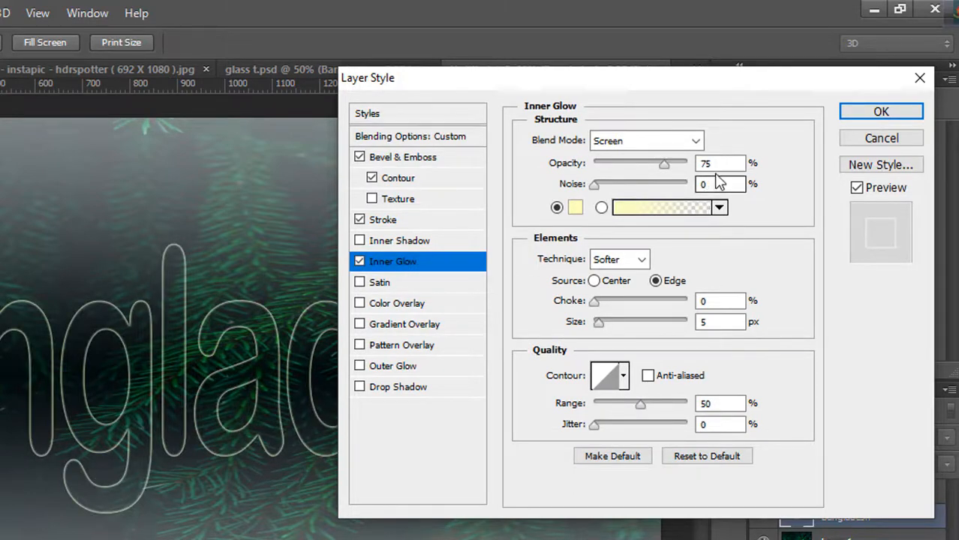
left_click_drag(721, 163, 691, 162)
type("29")
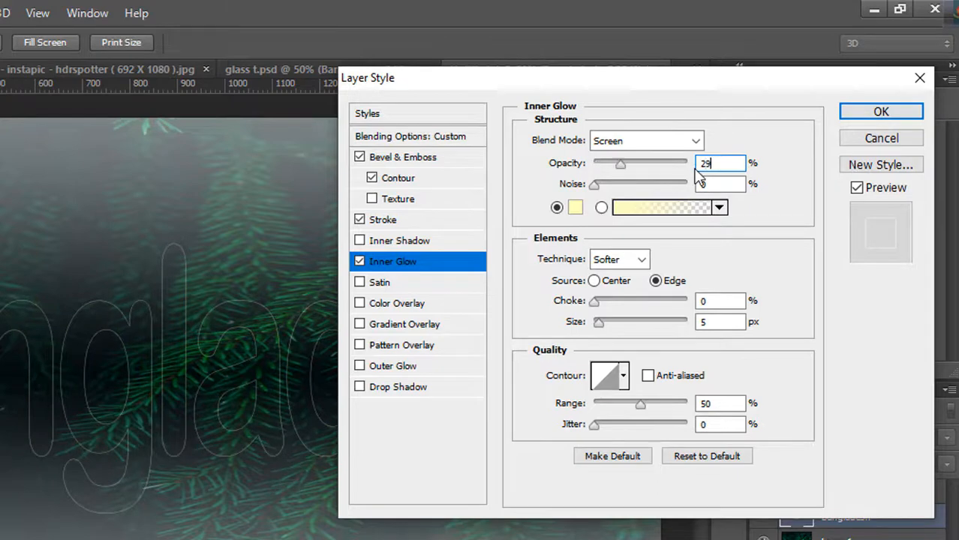
key("Tab")
type("26")
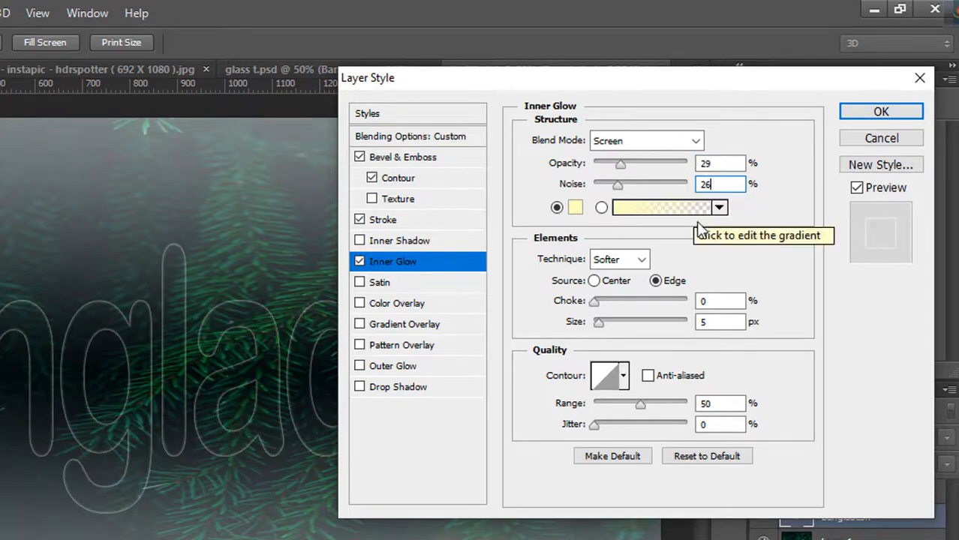
- Set the inner glow's choke to 8% and size to 10 px, and apply the layer style
left_click(701, 301)
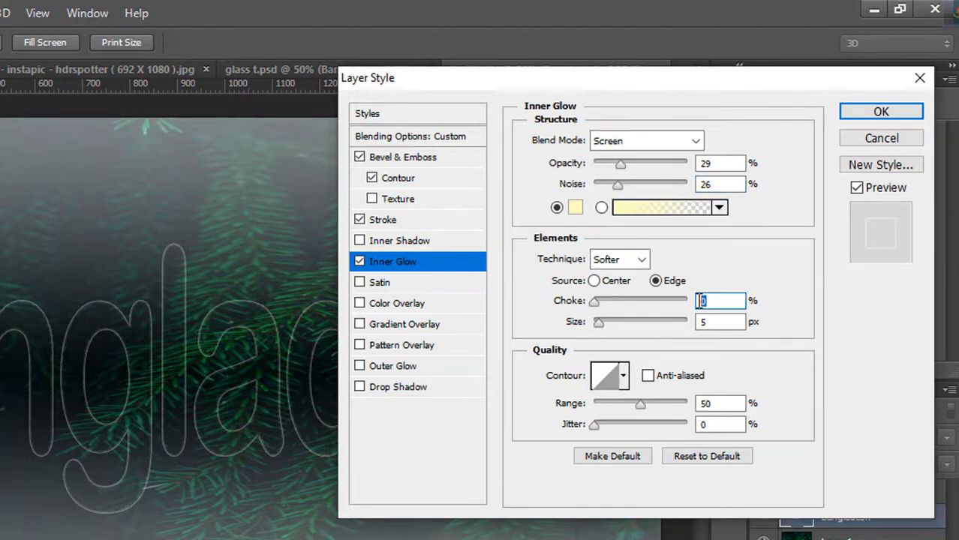
type("8")
left_click(699, 322)
type("10")
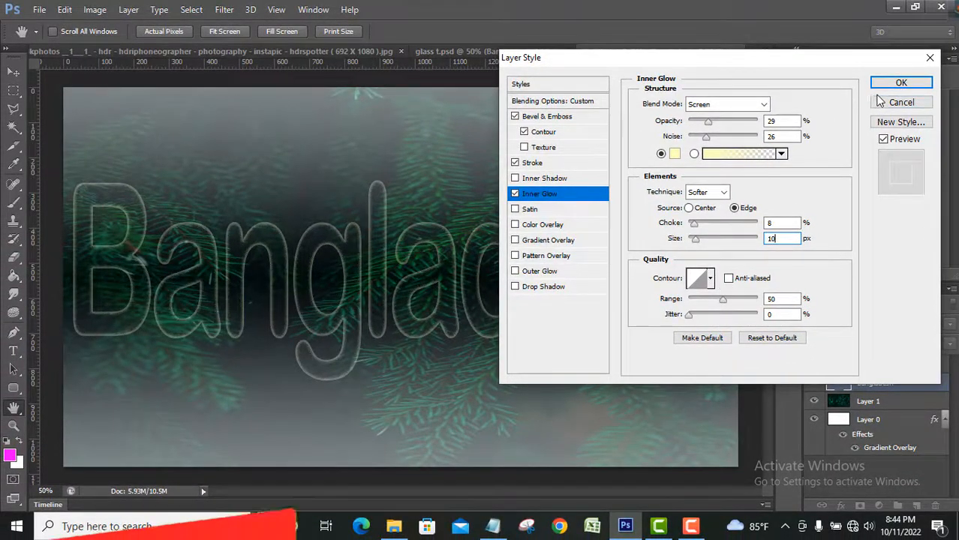
left_click(901, 84)
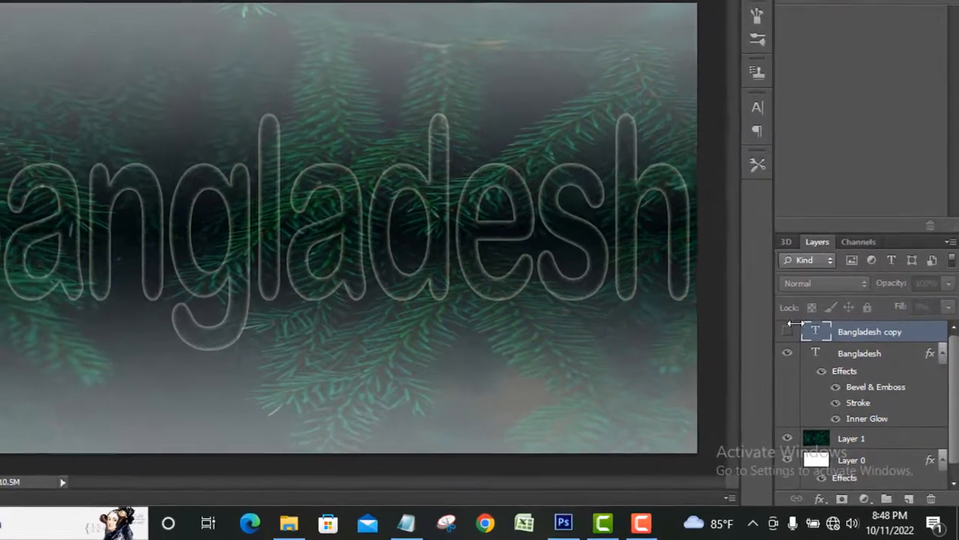
- Show the upper Bangladesh text copy and add a Bevel & Emboss style to it with a depth of 725%
left_click(786, 332)
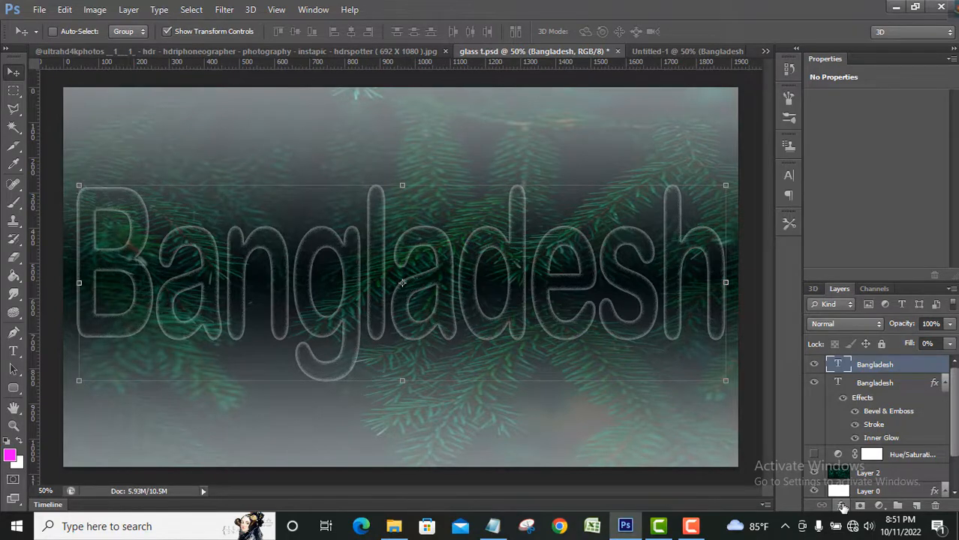
left_click(842, 507)
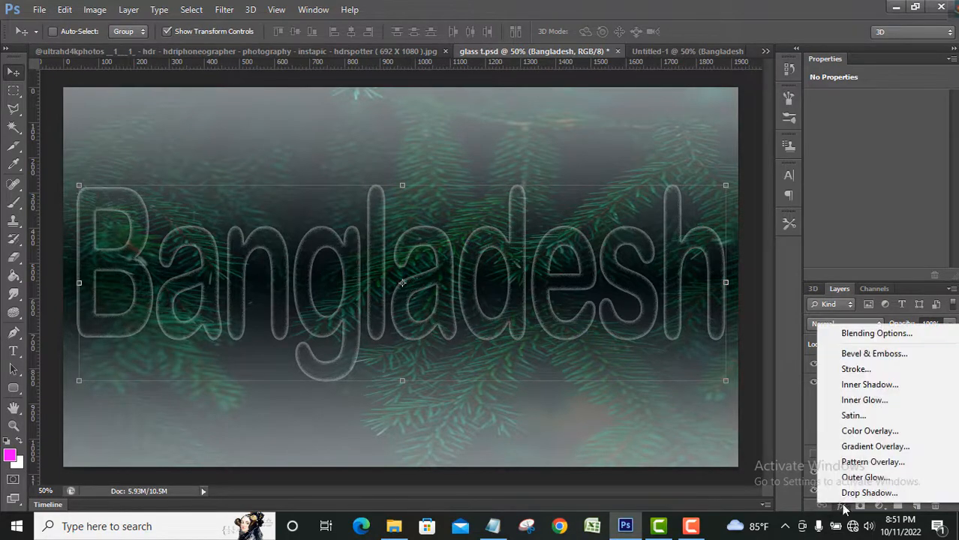
left_click(872, 335)
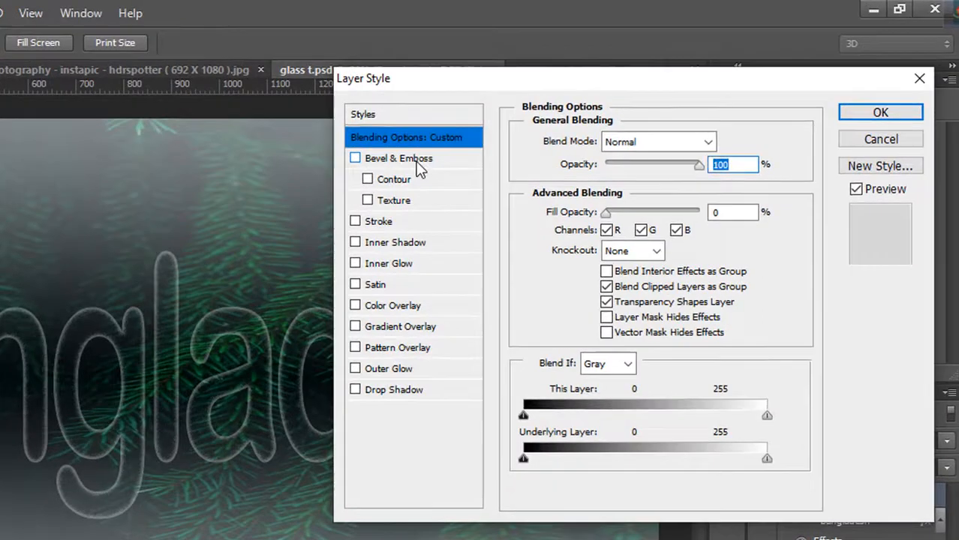
left_click(415, 159)
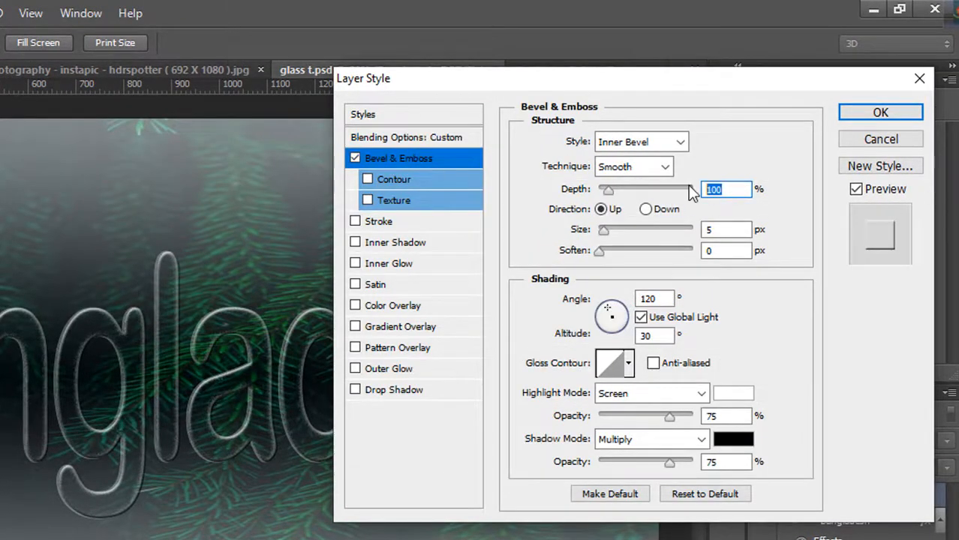
type("725")
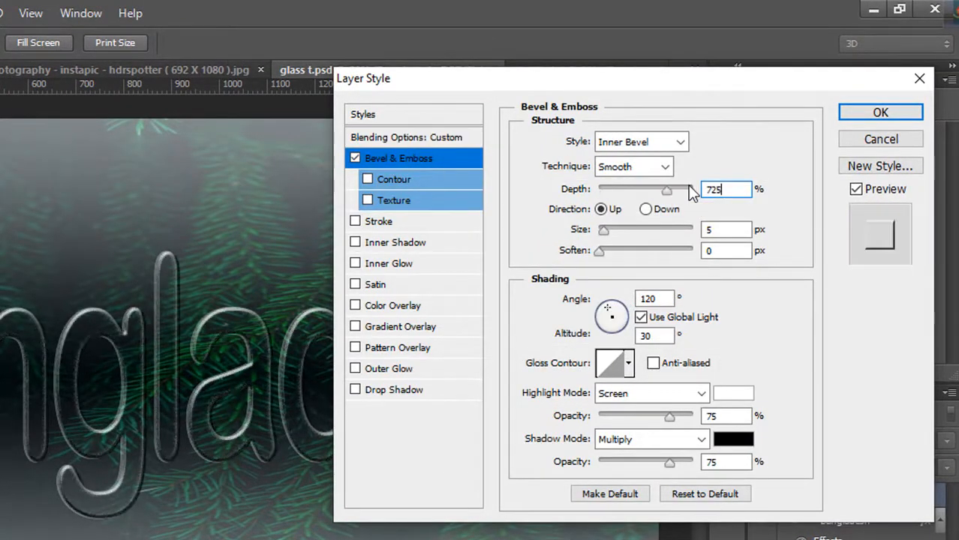
- Set the upper text layer's bevel size to 26 px and soften to 2 px
double_click(705, 229)
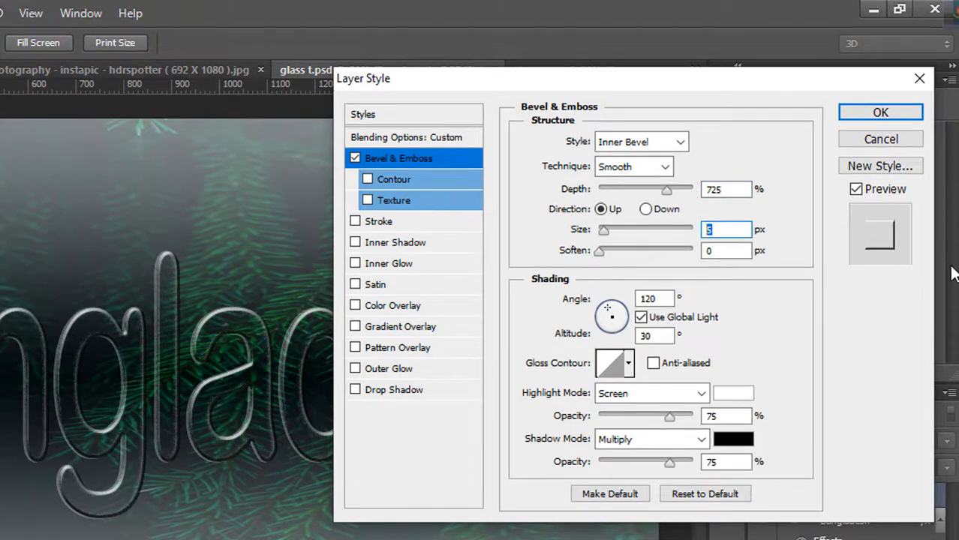
type("26")
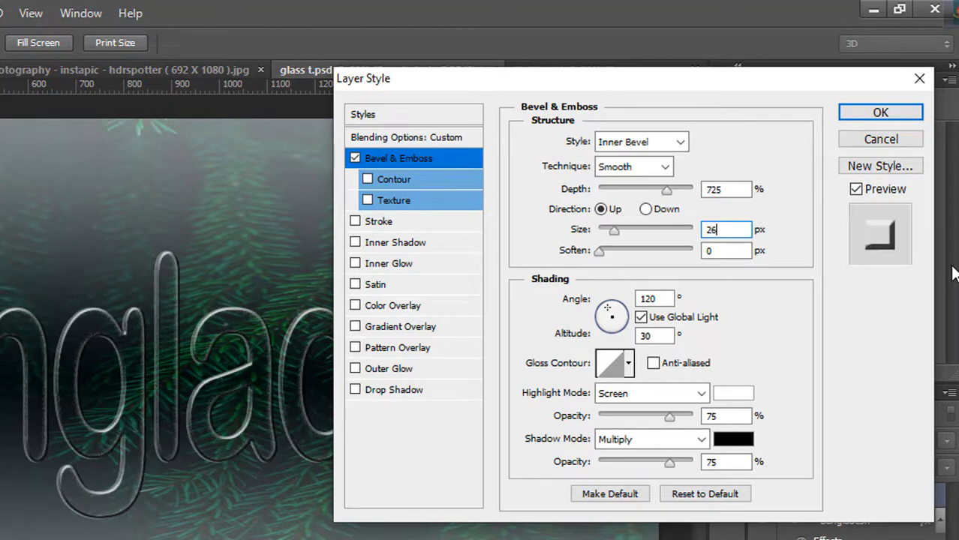
double_click(724, 250)
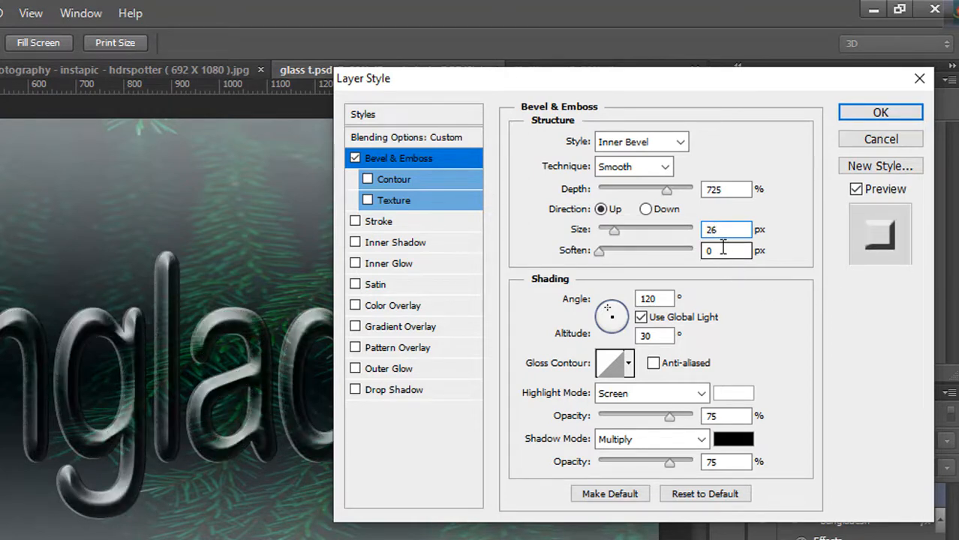
type("2")
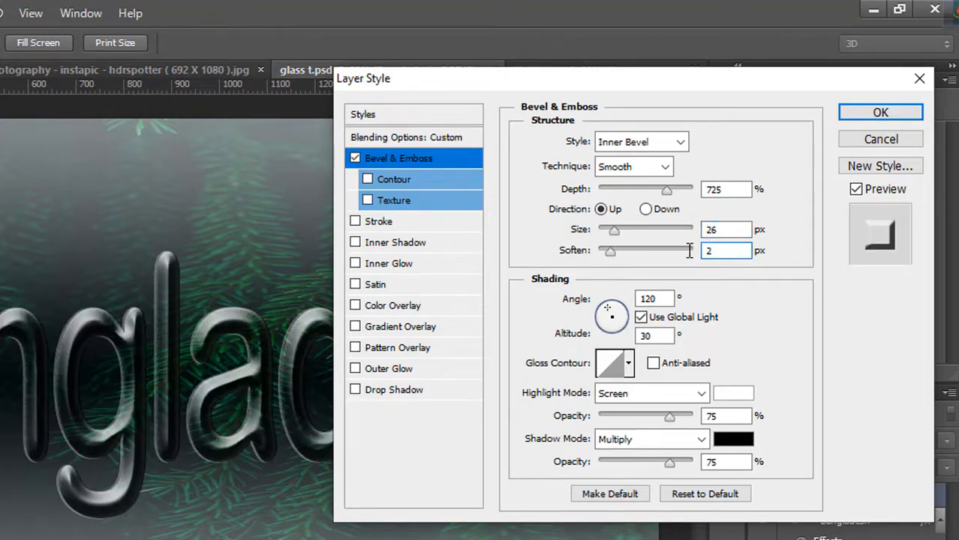
- Set the bevel's shading angle to 131° and altitude to 26°
double_click(640, 299)
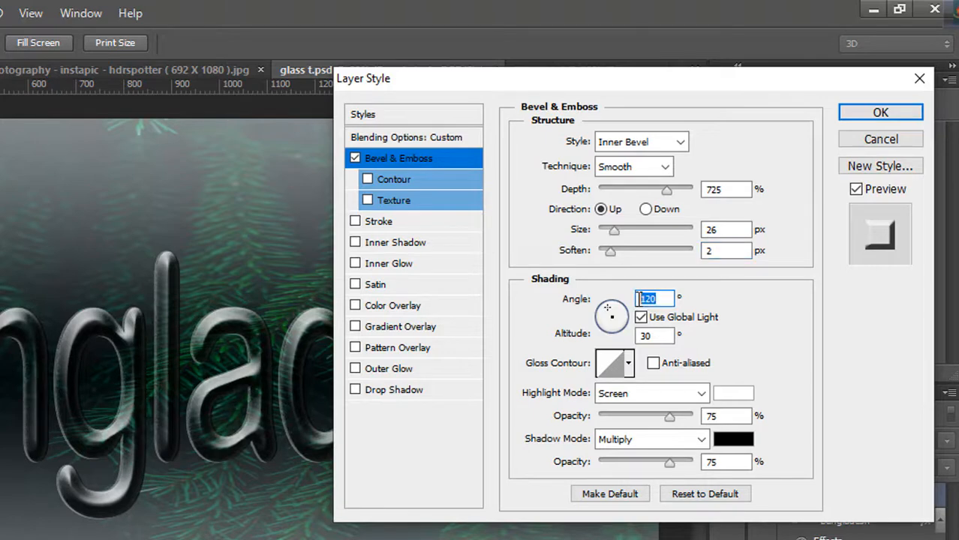
type("130")
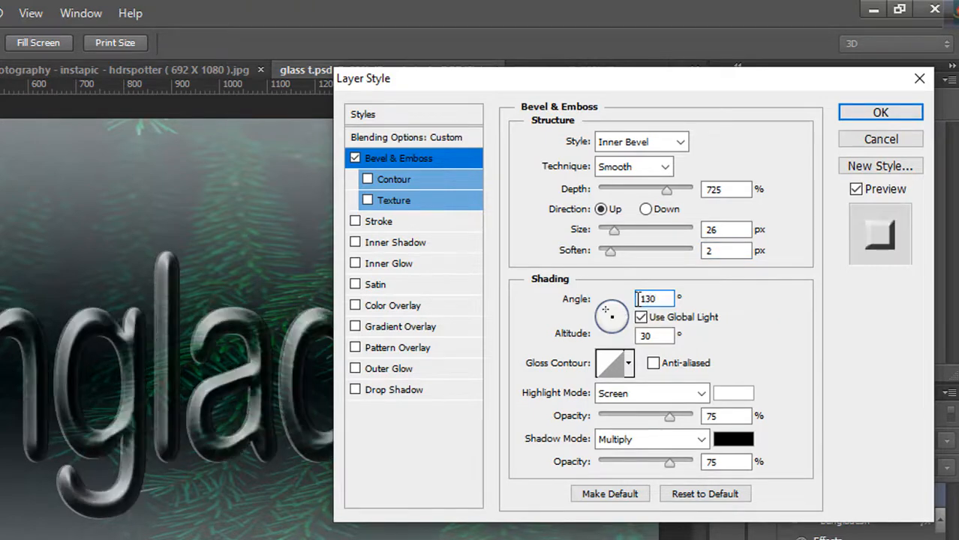
key("BackSpace")
type("1")
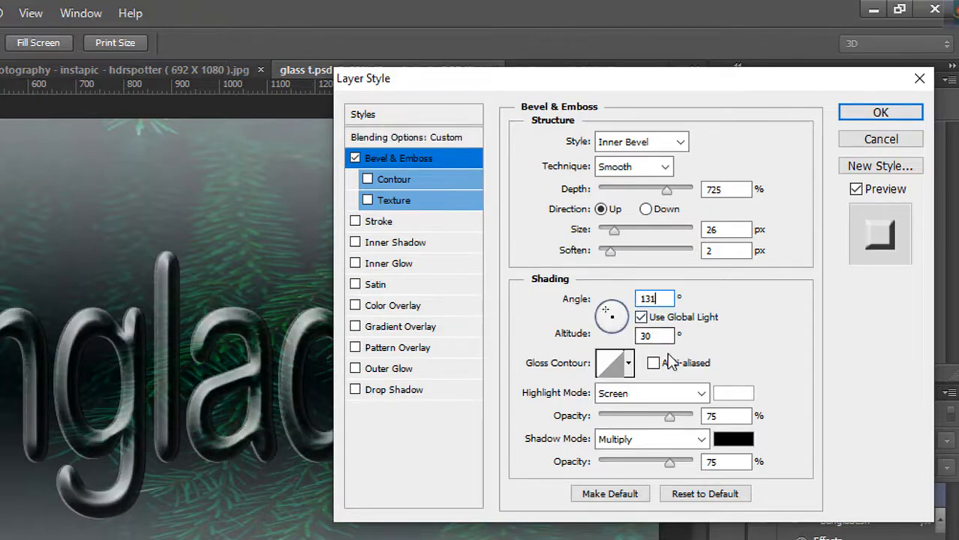
left_click_drag(665, 334, 639, 337)
type("26")
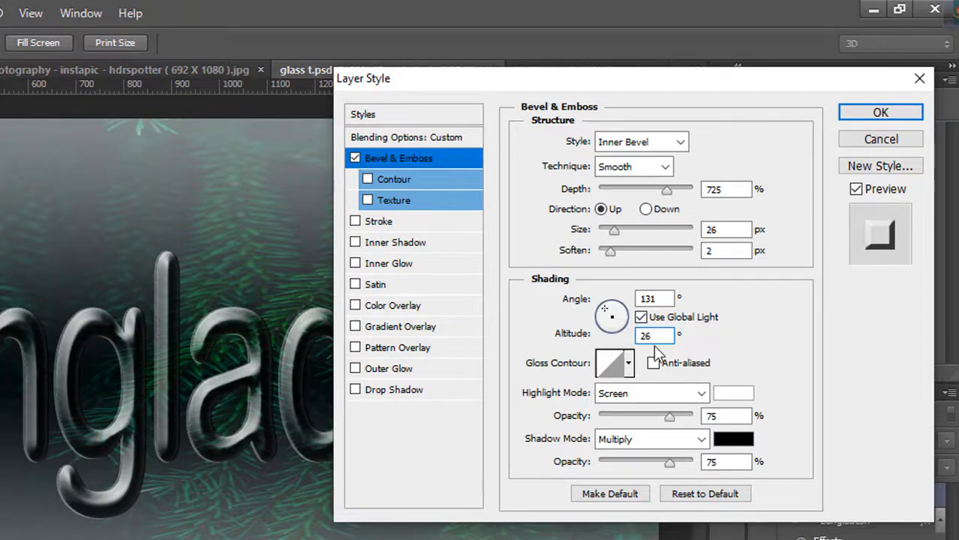
- Set the upper text layer's bevel gloss contour to the deep cove-shaped preset, the fourth in the list
left_click(628, 364)
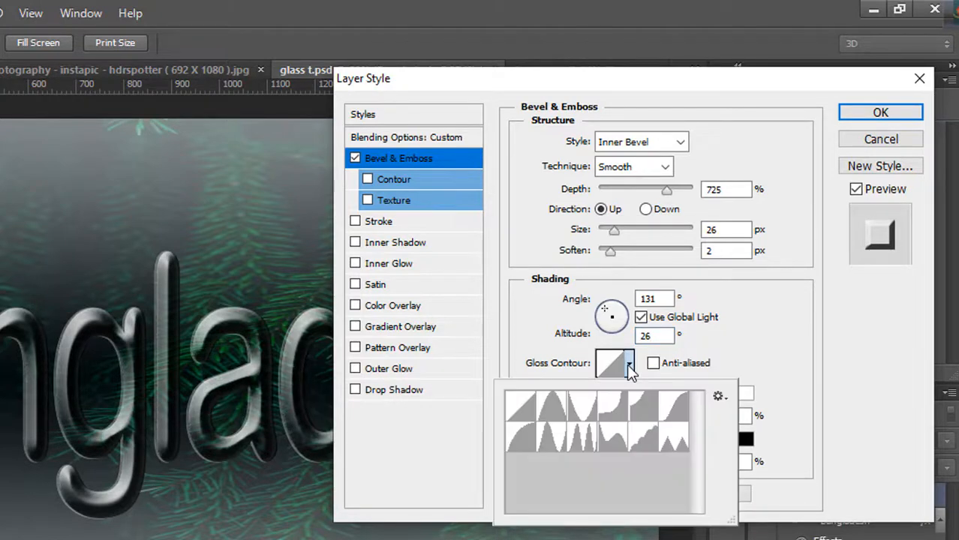
left_click(610, 412)
left_click(750, 336)
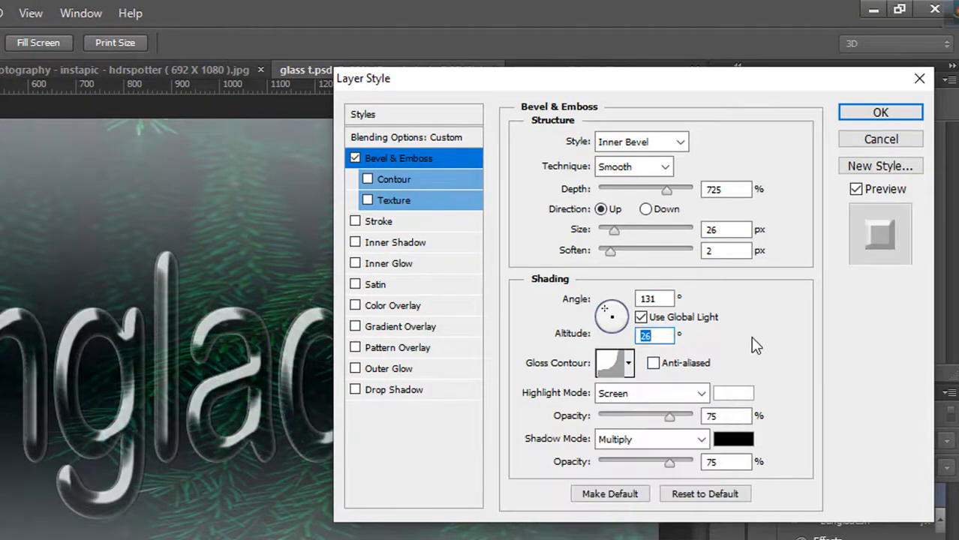
- Set the bevel's highlight to Hard Light at 60% opacity and its shadow opacity to 0%
left_click(701, 393)
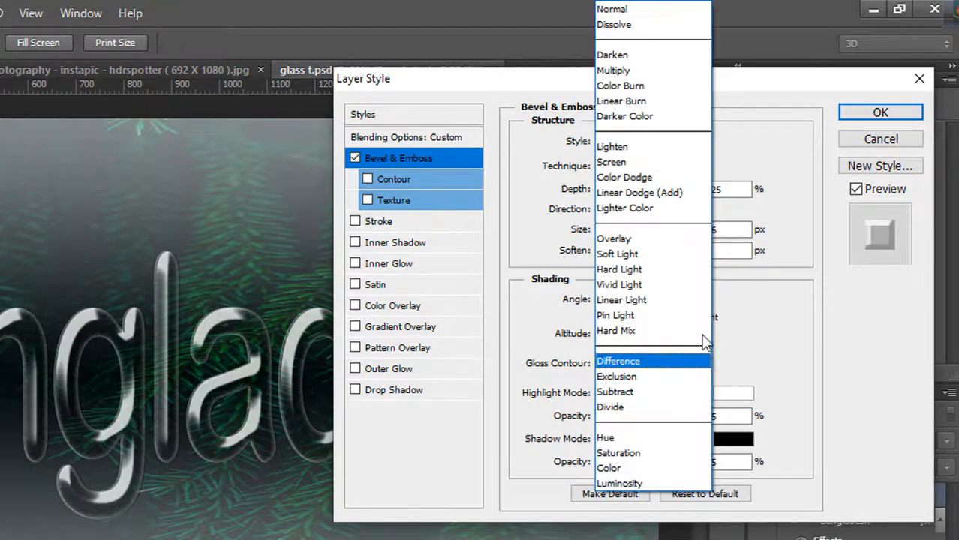
left_click(634, 271)
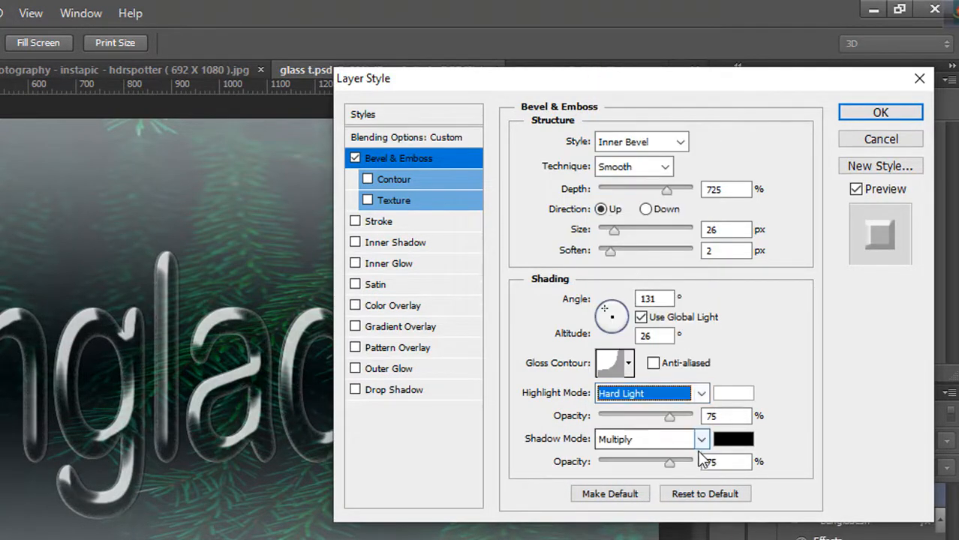
double_click(716, 417)
key("BackSpace")
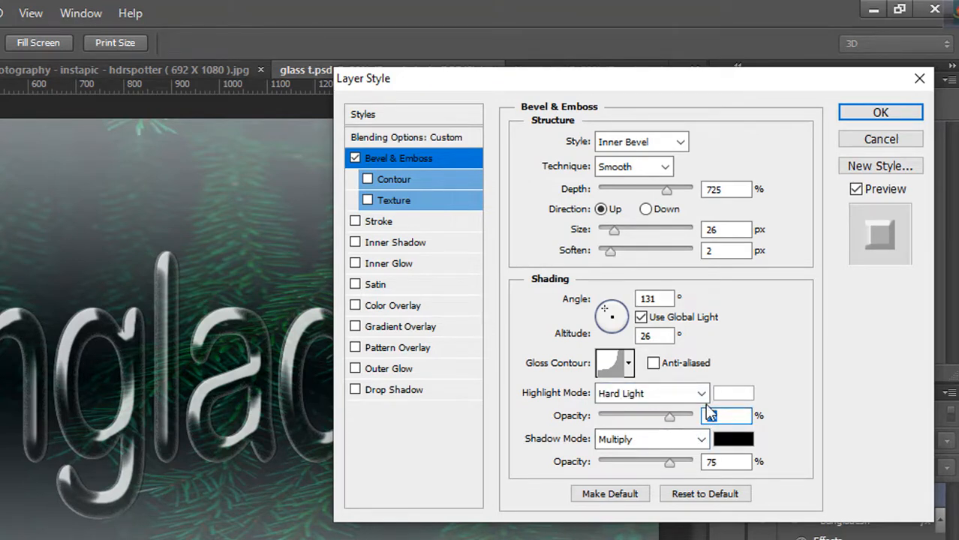
type("60")
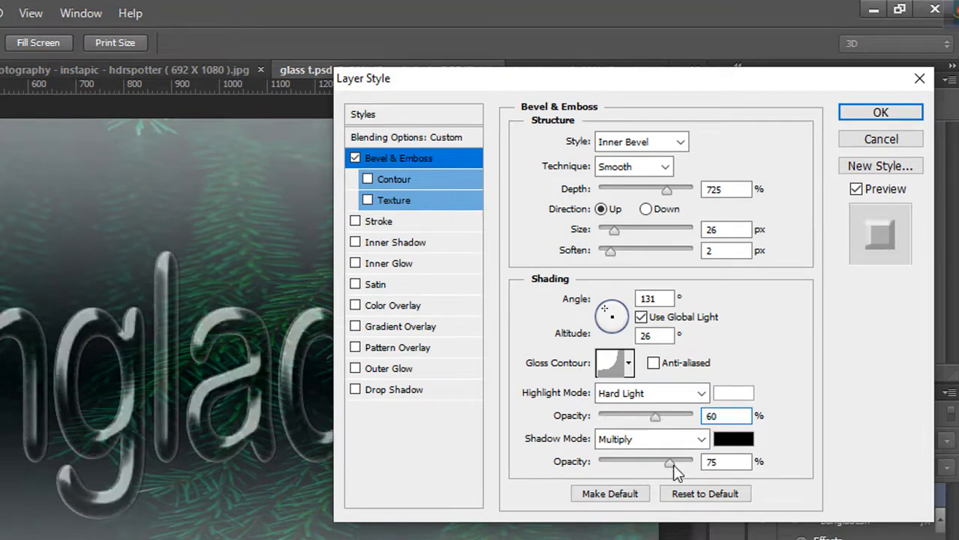
left_click_drag(668, 462, 580, 464)
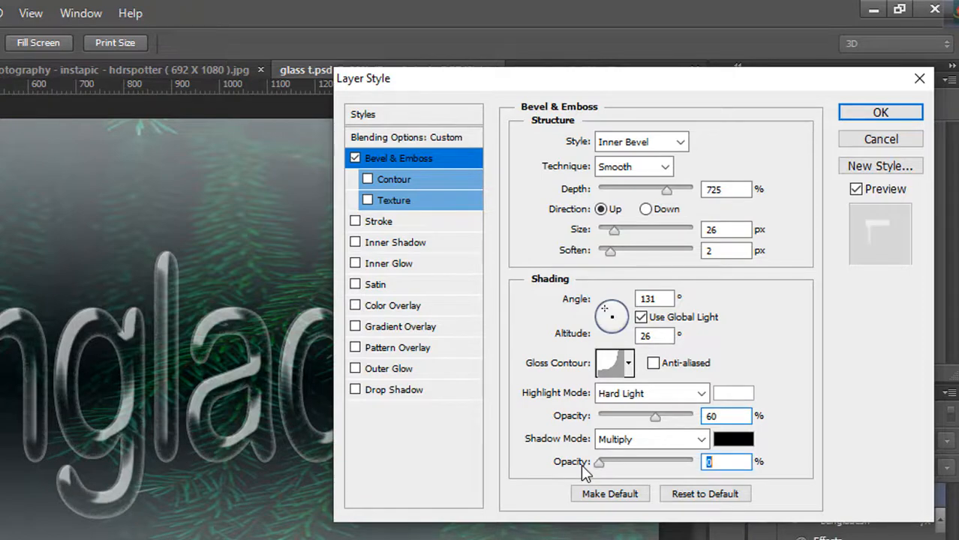
- Enable the upper text layer's bevel contour with the Ring preset, the eighth in the list, at 100% range
left_click(425, 177)
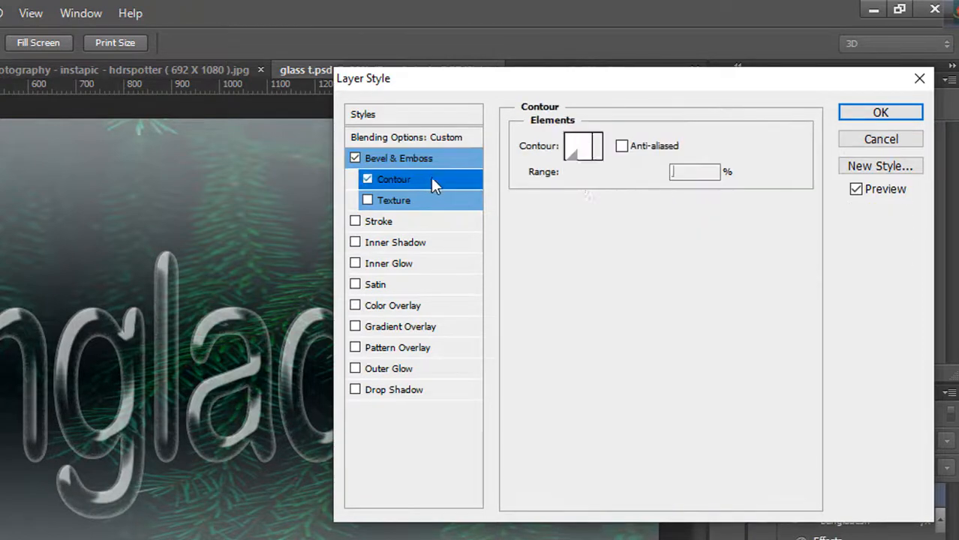
left_click(598, 148)
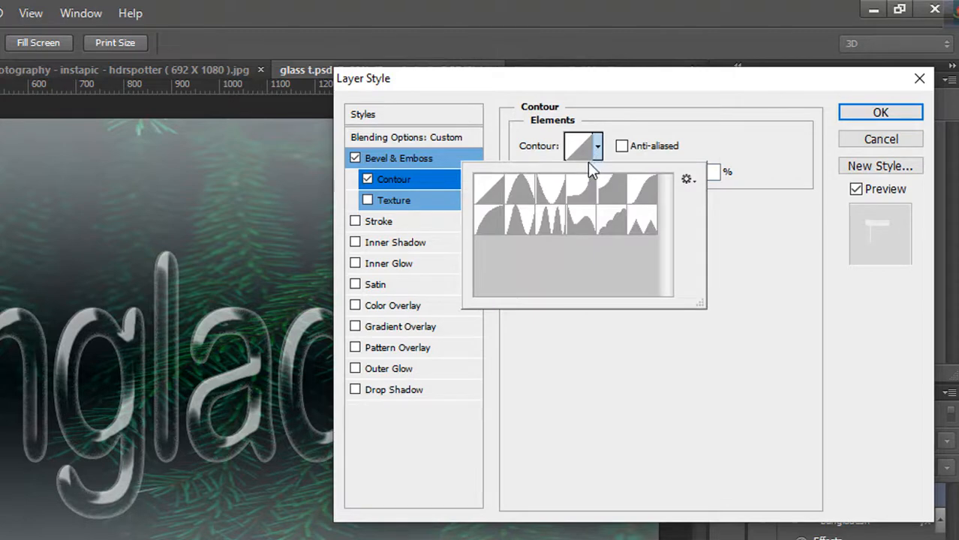
left_click(529, 224)
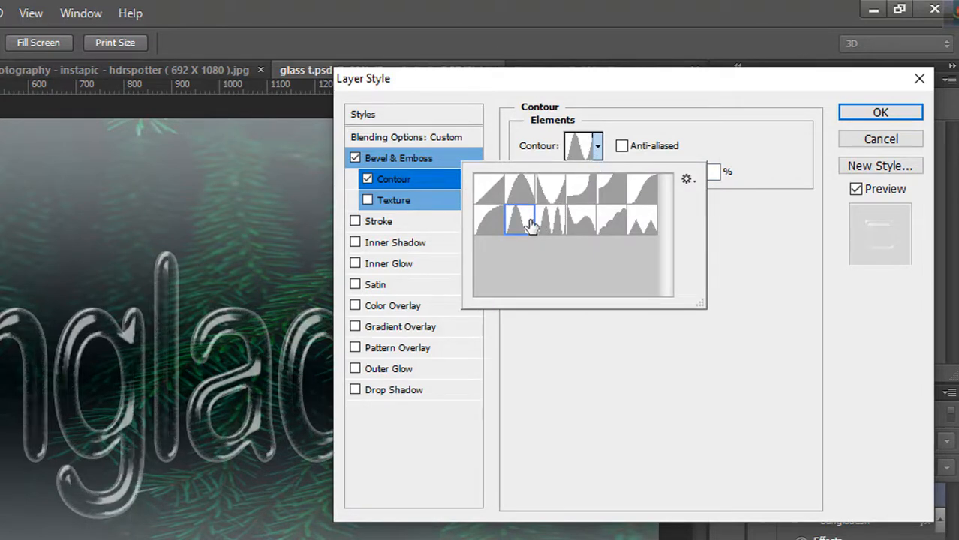
left_click(737, 219)
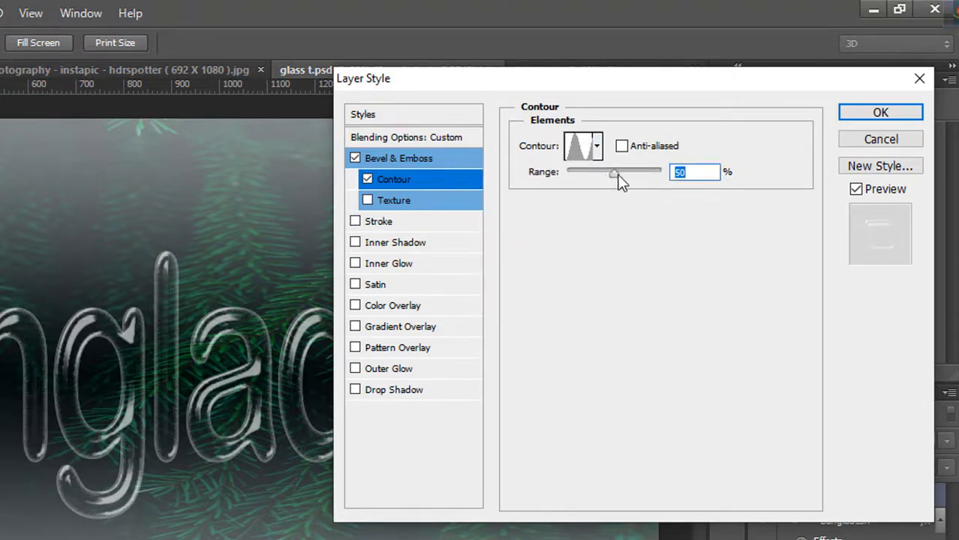
left_click_drag(616, 180, 669, 176)
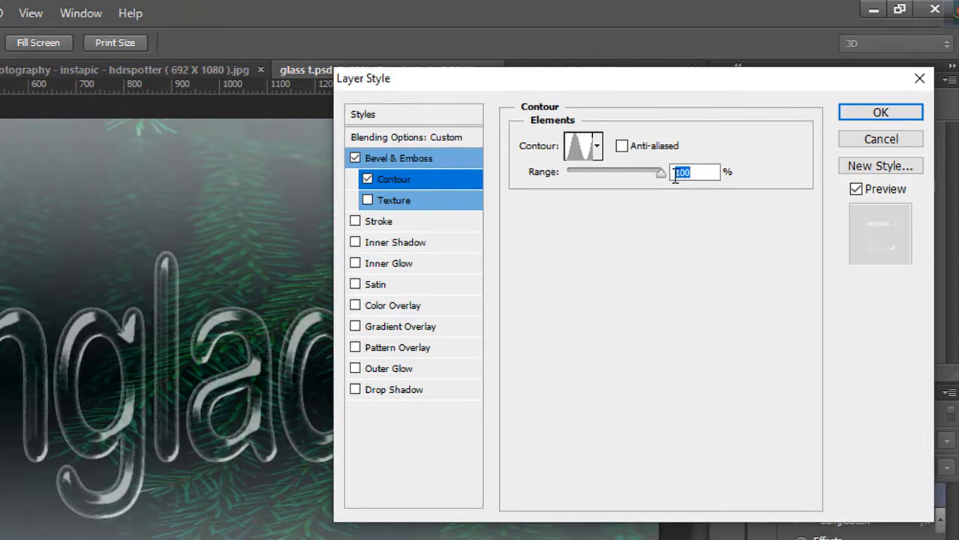
- Add an Inner Glow to the upper text layer with 15% opacity and a size of 18 px
left_click(406, 264)
left_click_drag(736, 164, 679, 171)
type("15")
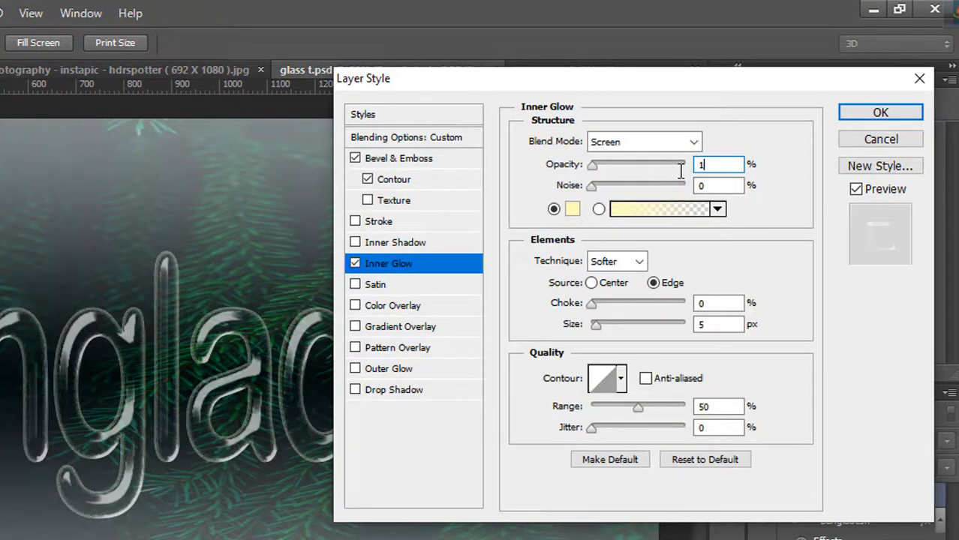
key("Tab")
key("Tab")
key("Tab")
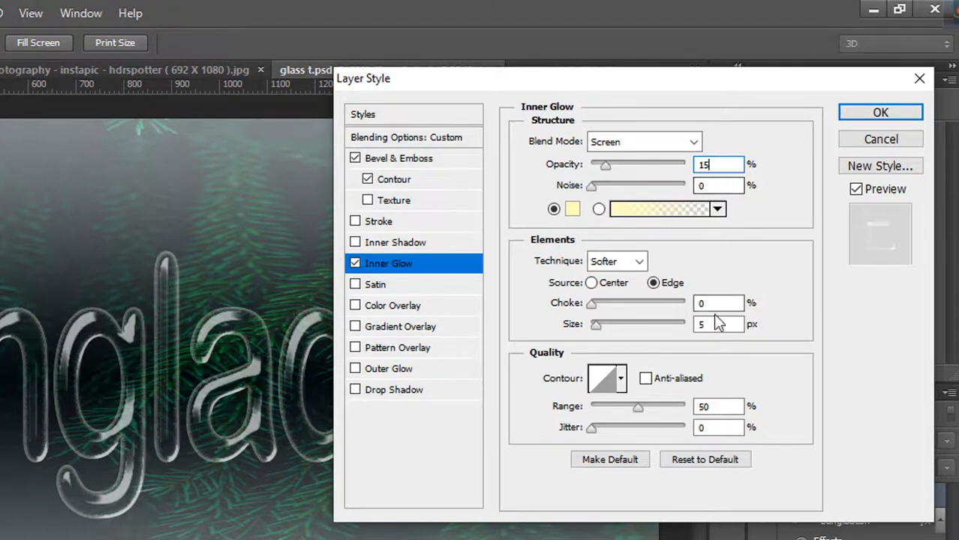
type("18")
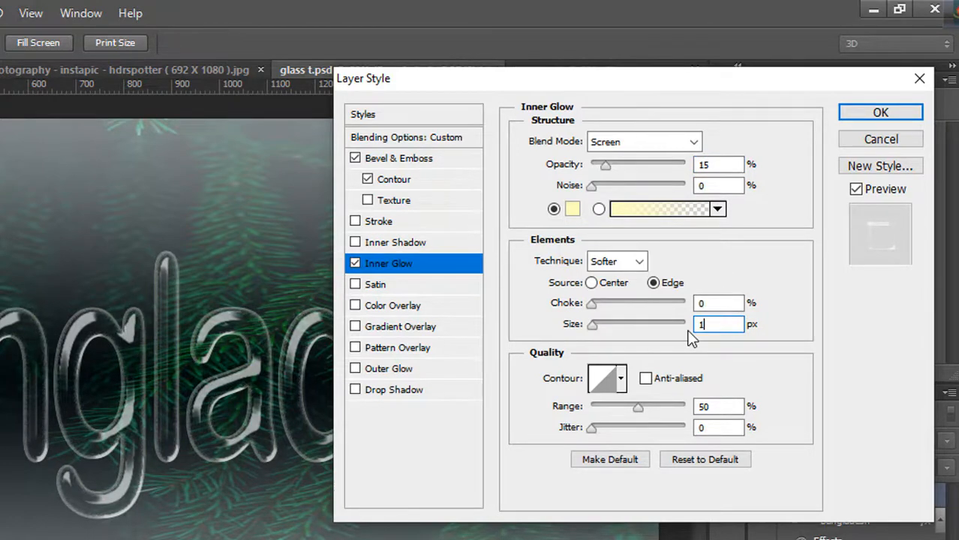
- Set the inner glow's contour to the Half Round preset with a range of 43% and apply the layer style
left_click(621, 380)
left_click(525, 452)
left_click(761, 389)
left_click(699, 406)
type("43")
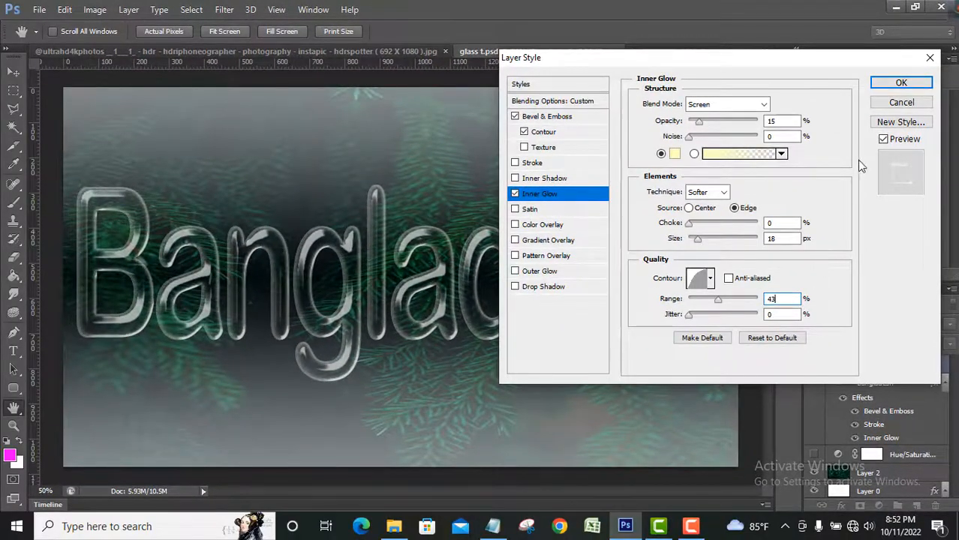
left_click(902, 84)
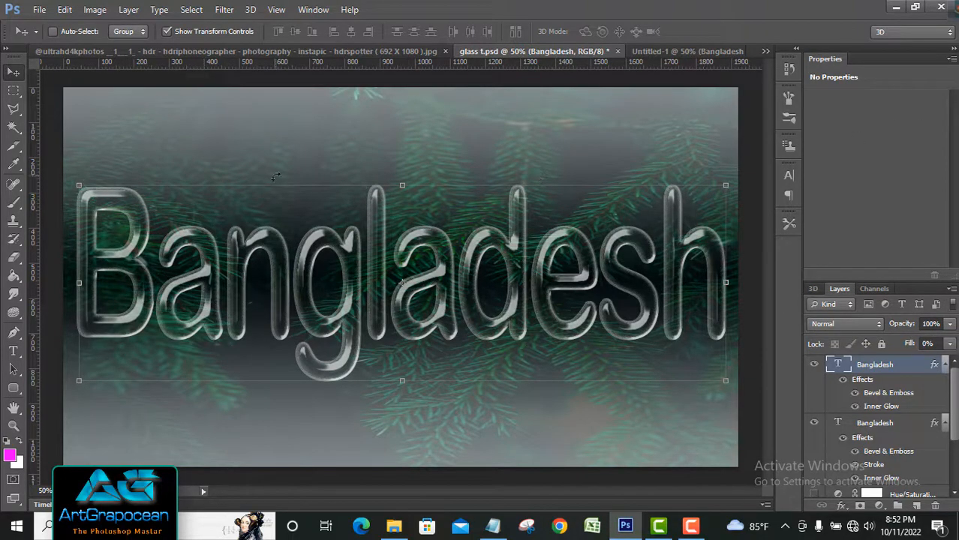
- Save the glass text document under its existing name, glass t.psd
left_click(40, 10)
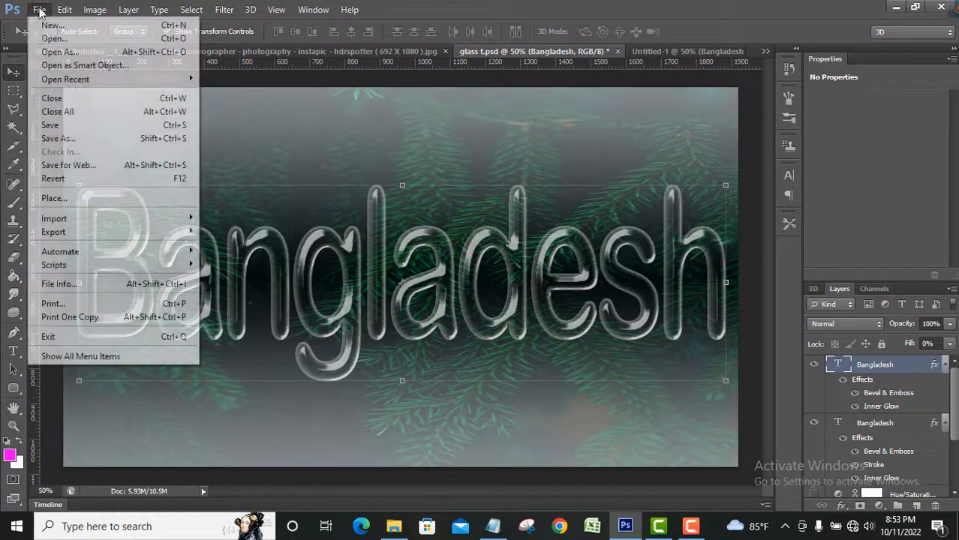
left_click(60, 125)
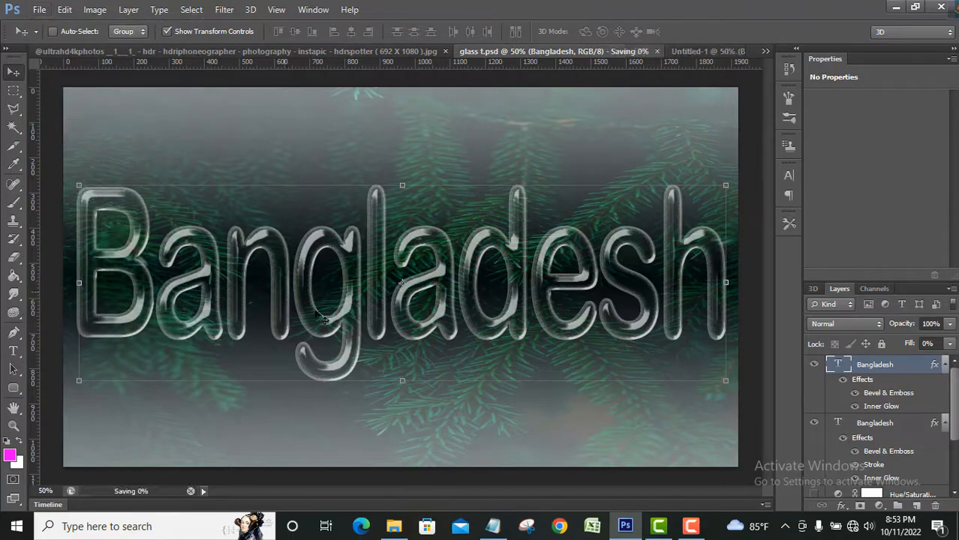